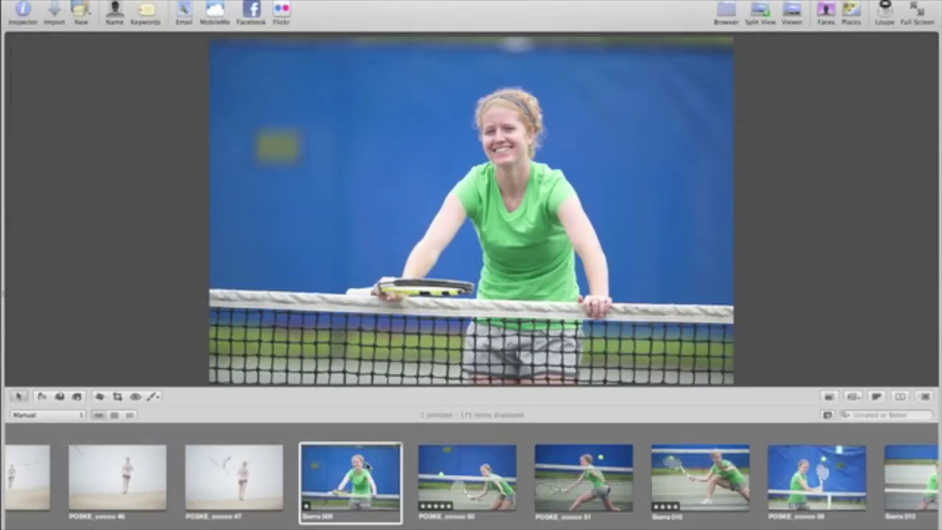
Select POSKE 50, Sierra 010 and POSKE 51 and combine them into one stack.
left_click(442, 468)
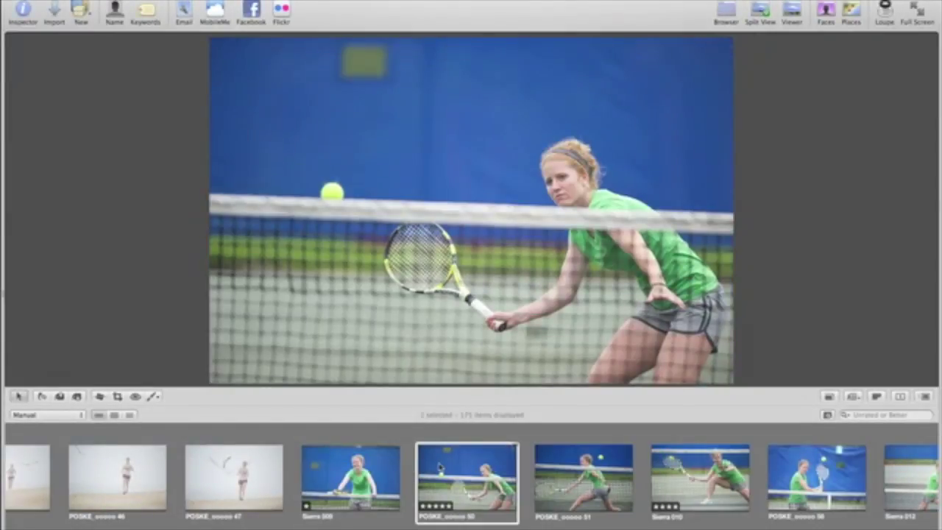
left_click(678, 472, "shift")
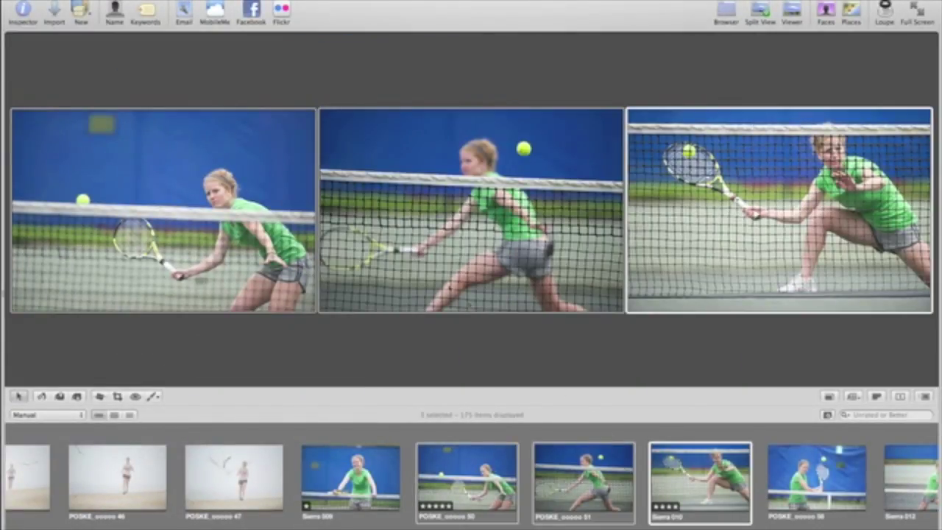
left_click(180, 0)
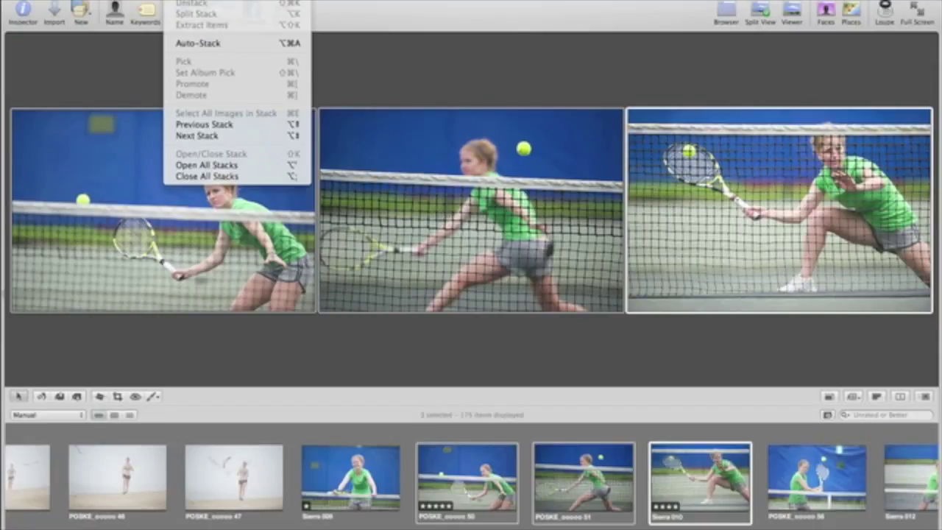
left_click(199, 0)
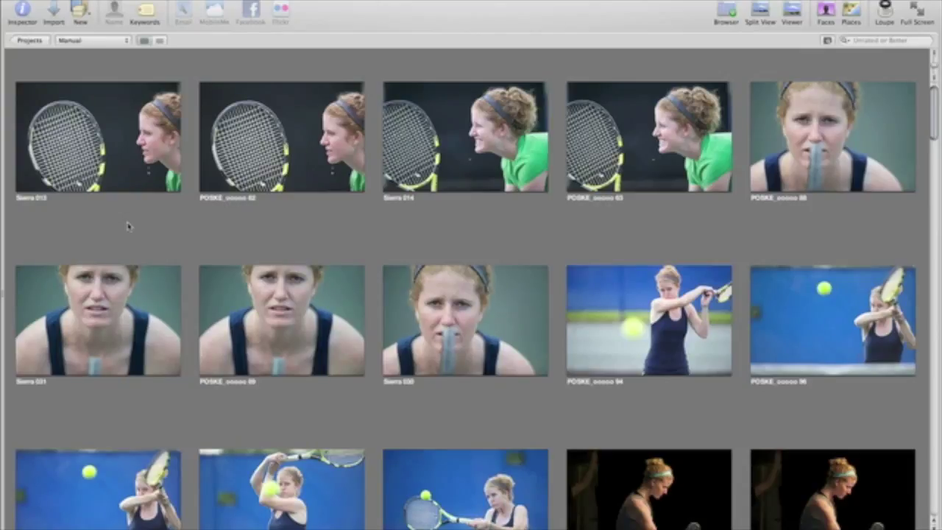
Stack the four top-row racket close-ups, then collapse and reopen the new stack.
left_click_drag(127, 226, 592, 112)
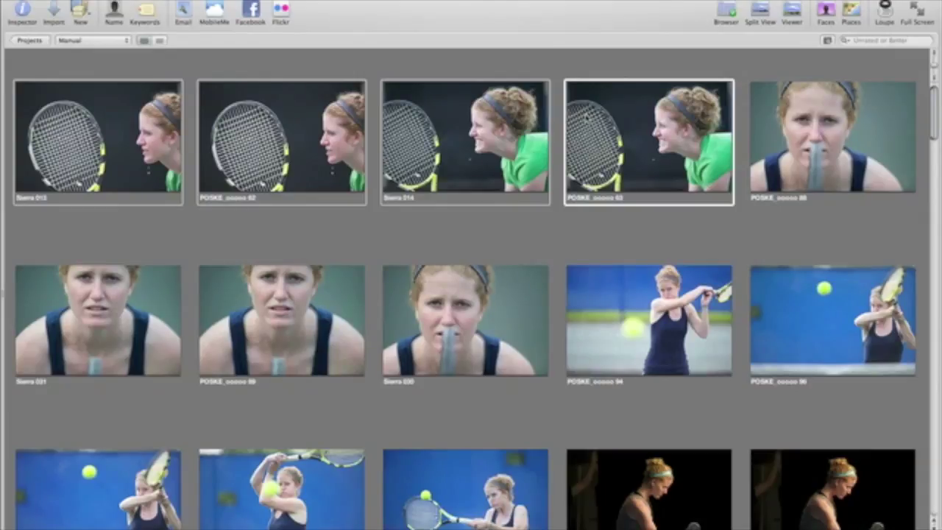
left_click(184, 0)
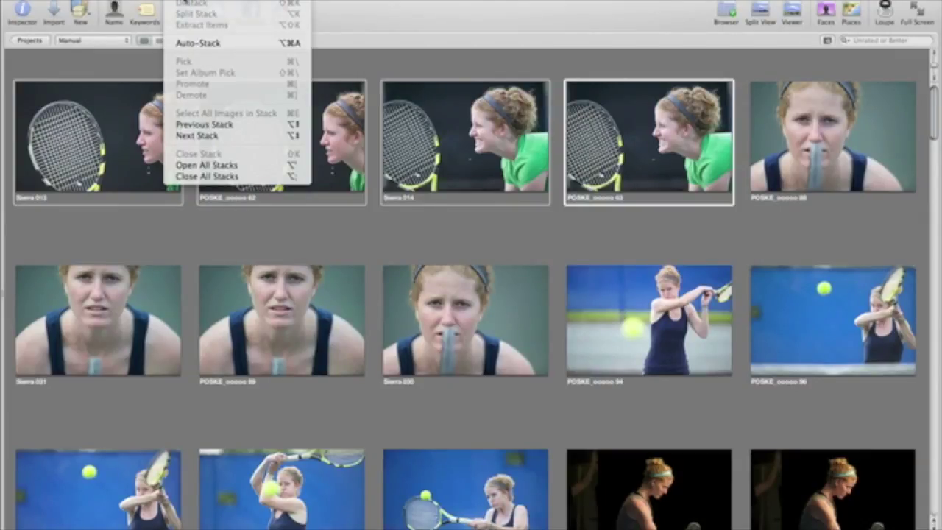
left_click(190, 0)
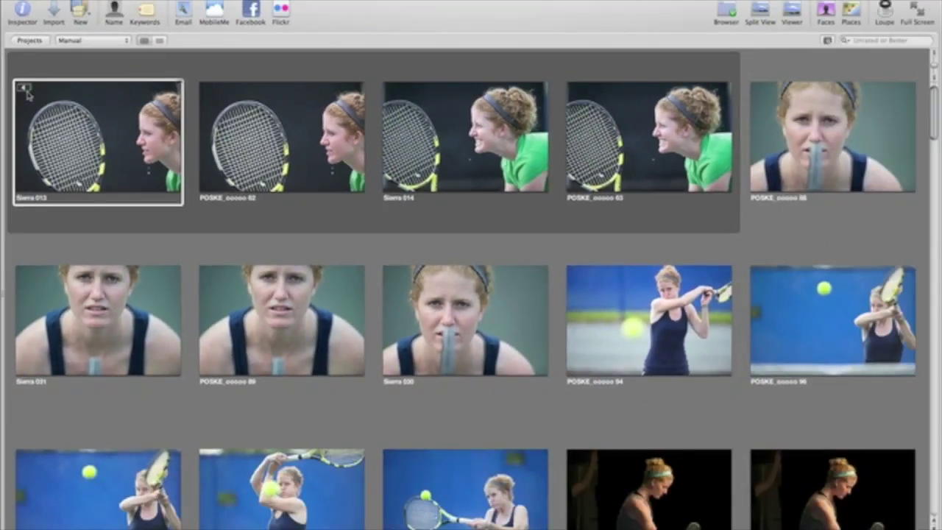
left_click(25, 88)
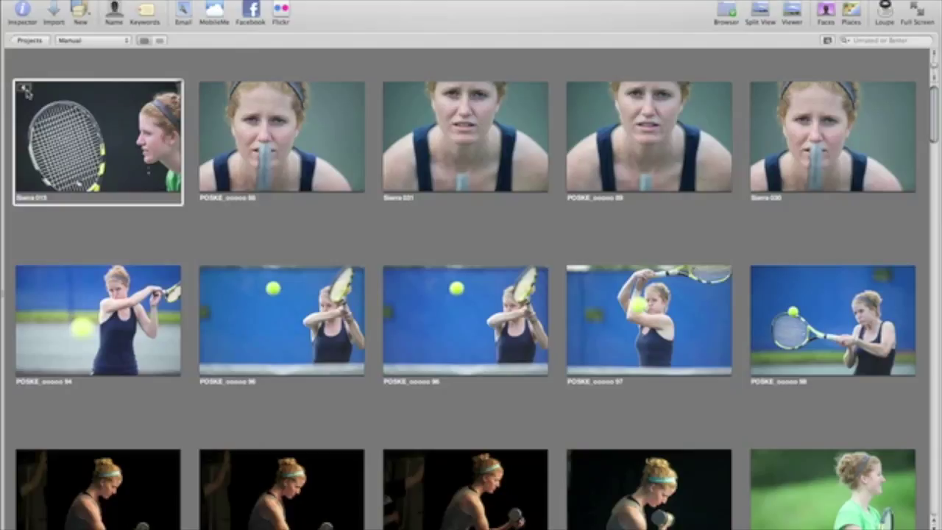
left_click(24, 89)
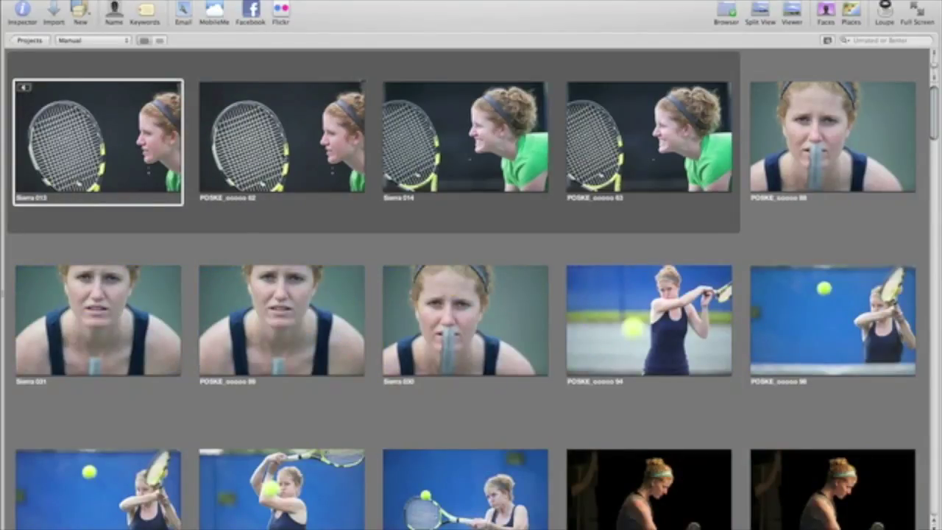
Move Sierra 014 to second place and make POSKE_ooooo 62 the stack's pick.
left_click_drag(450, 153, 206, 150)
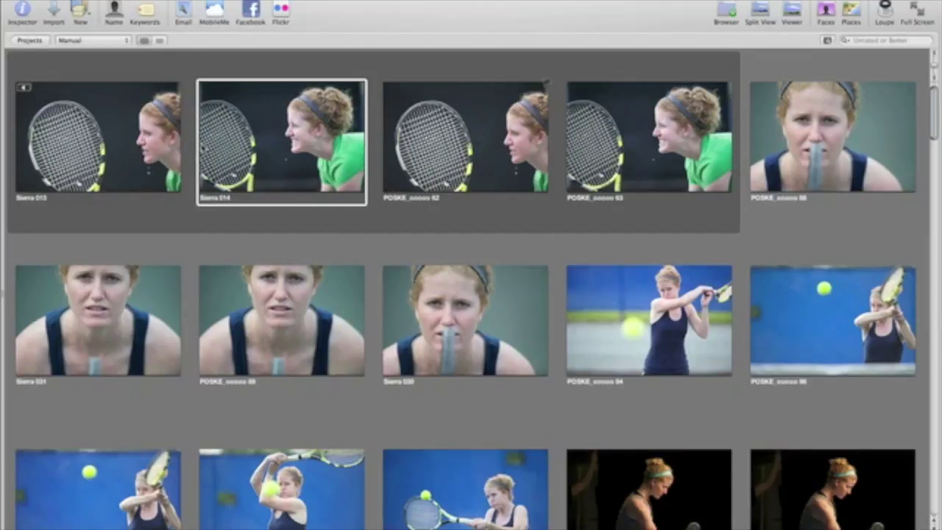
left_click(448, 138)
left_click(180, 1)
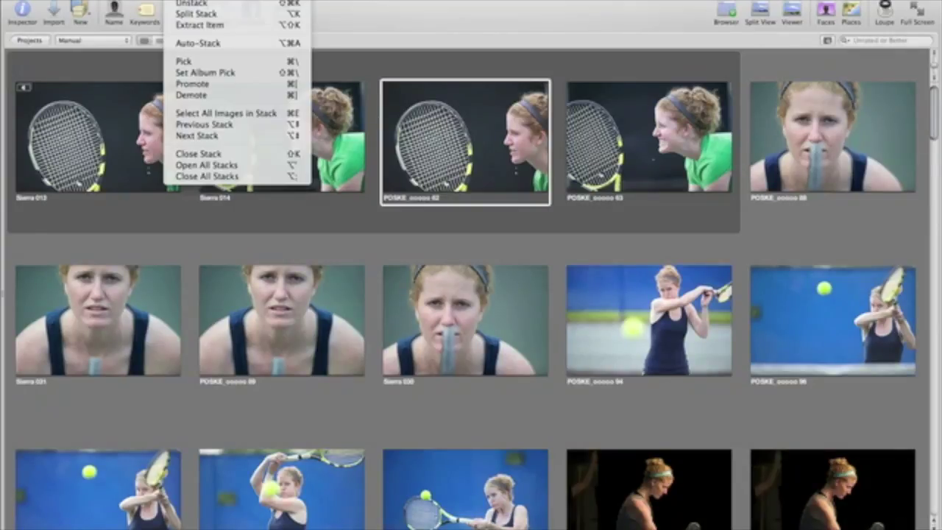
left_click(207, 61)
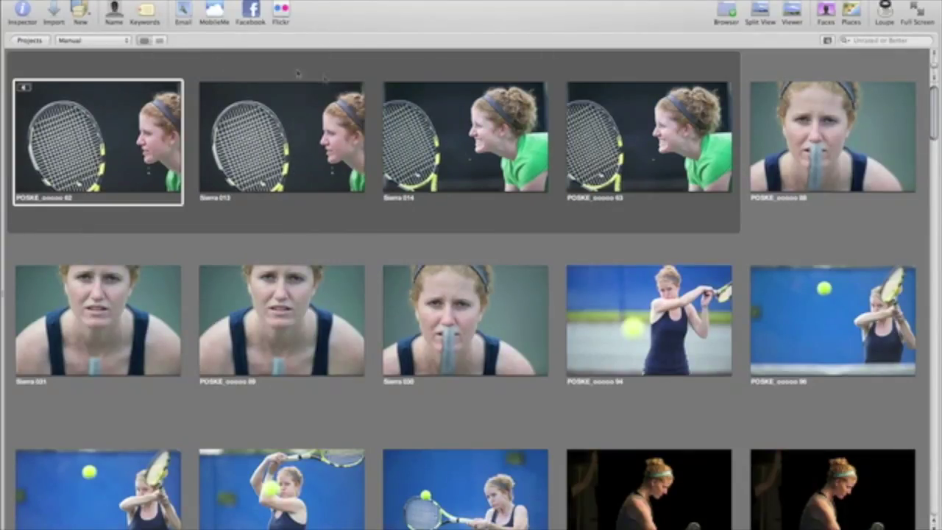
Split the stack at Sierra 014, collapse both stacks, then reopen the POSKE_ooooo 62 stack.
left_click(417, 118)
left_click(180, 1)
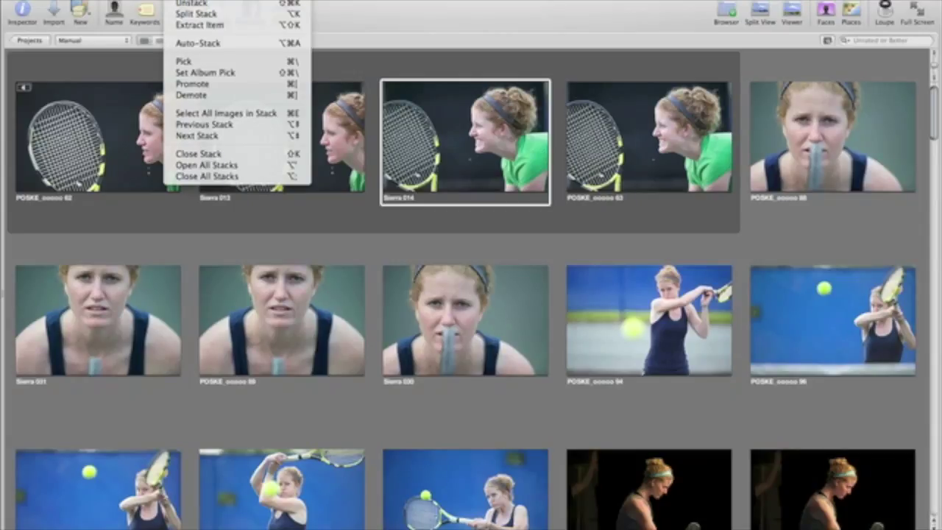
left_click(196, 14)
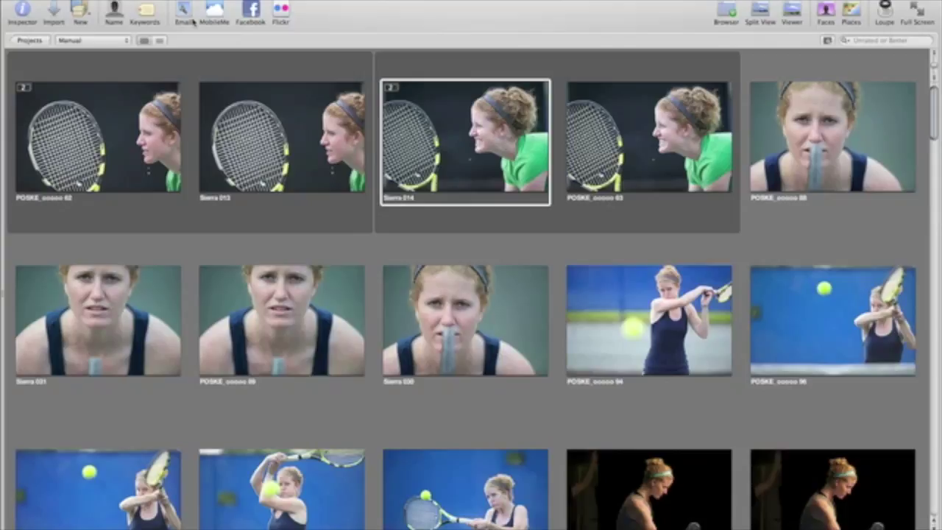
left_click(24, 88)
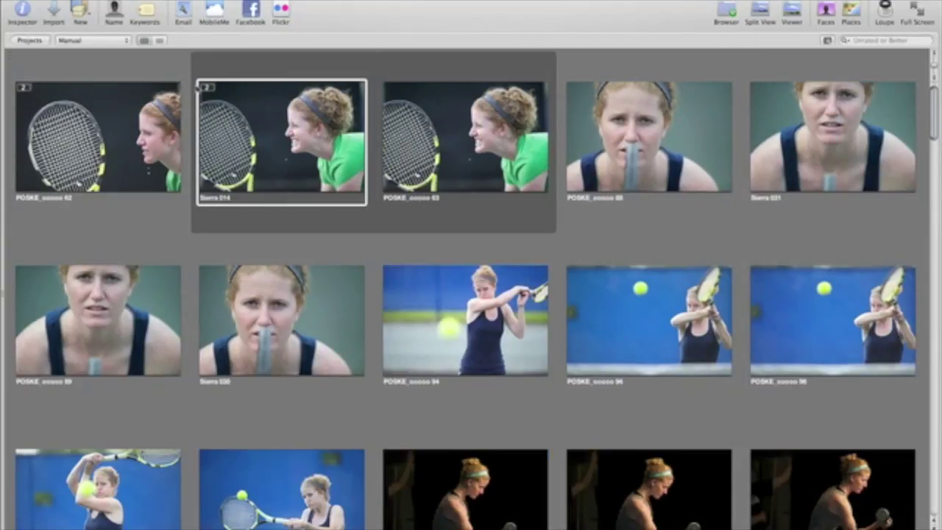
left_click(206, 88)
left_click(25, 87)
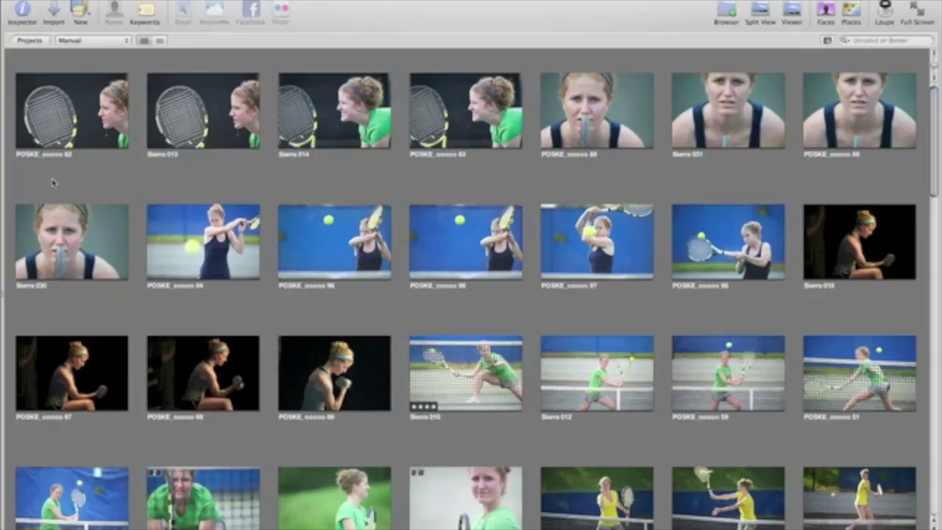
Auto-stack the first three rows of photos with a wider time interval, then reposition Sierra 016.
left_click(63, 140)
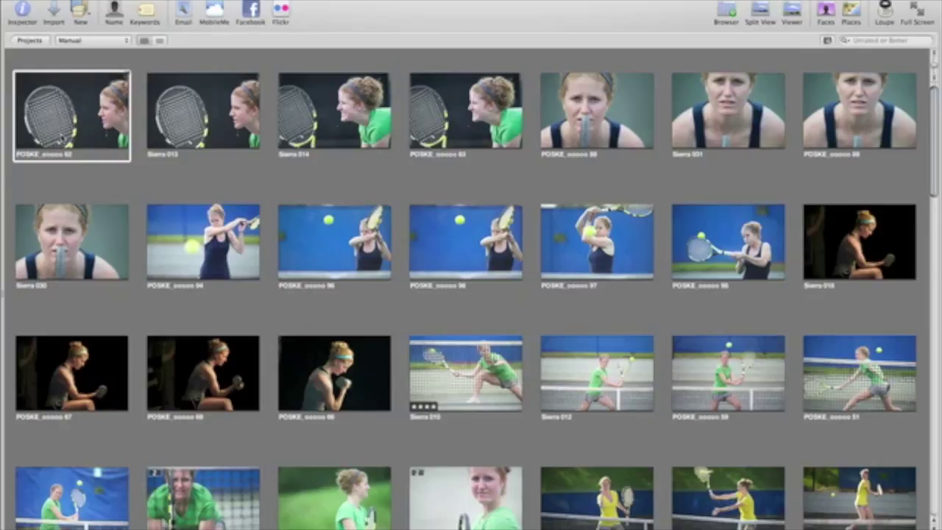
left_click(823, 365, "shift")
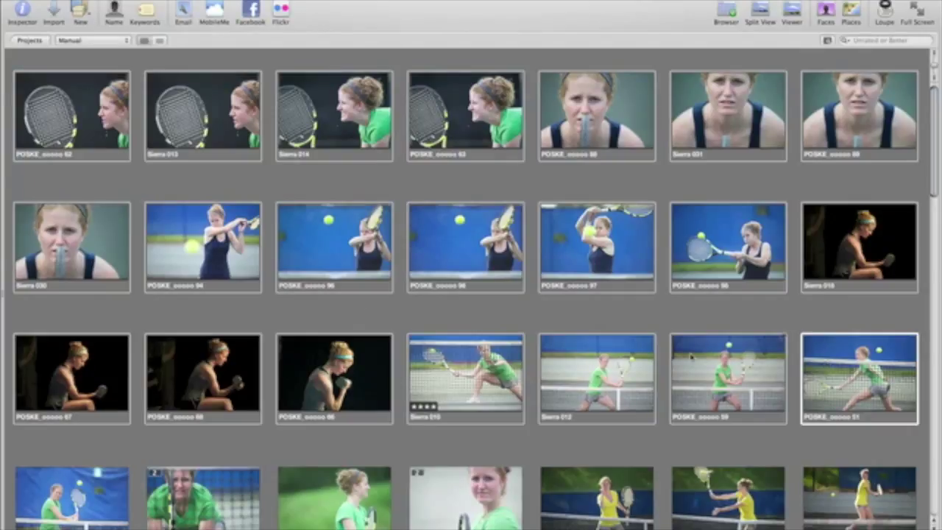
left_click(184, 0)
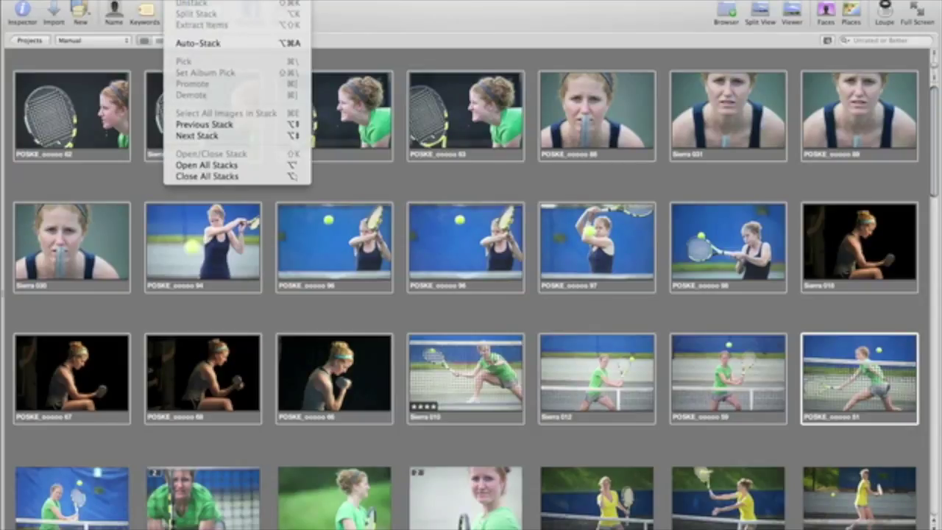
left_click(217, 44)
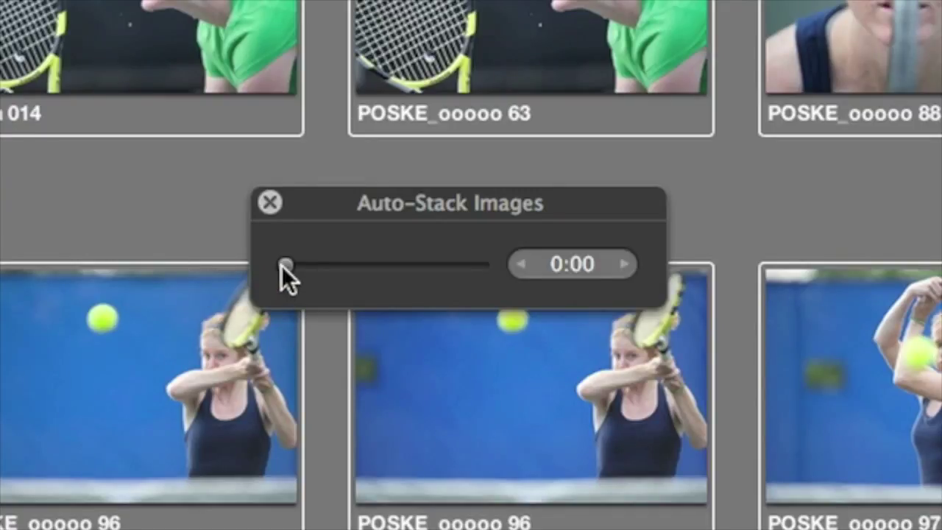
left_click_drag(284, 264, 319, 263)
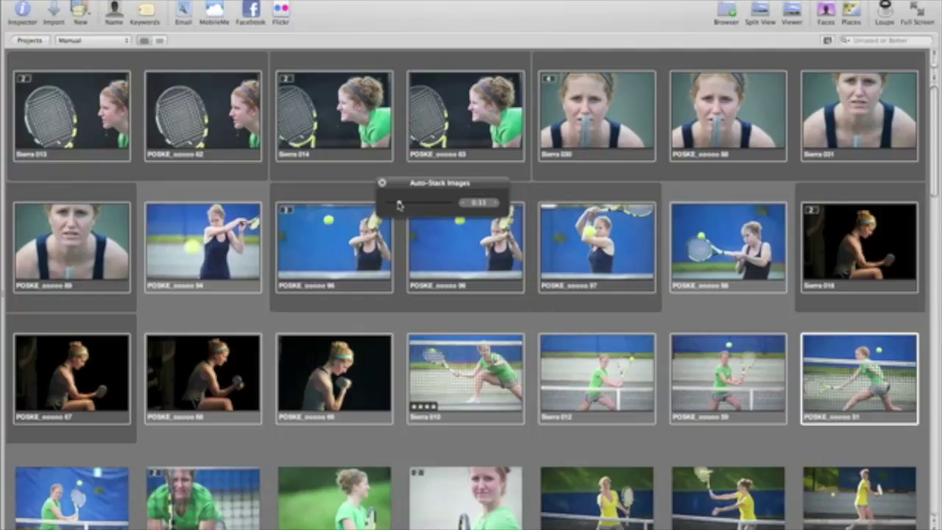
left_click_drag(398, 205, 430, 205)
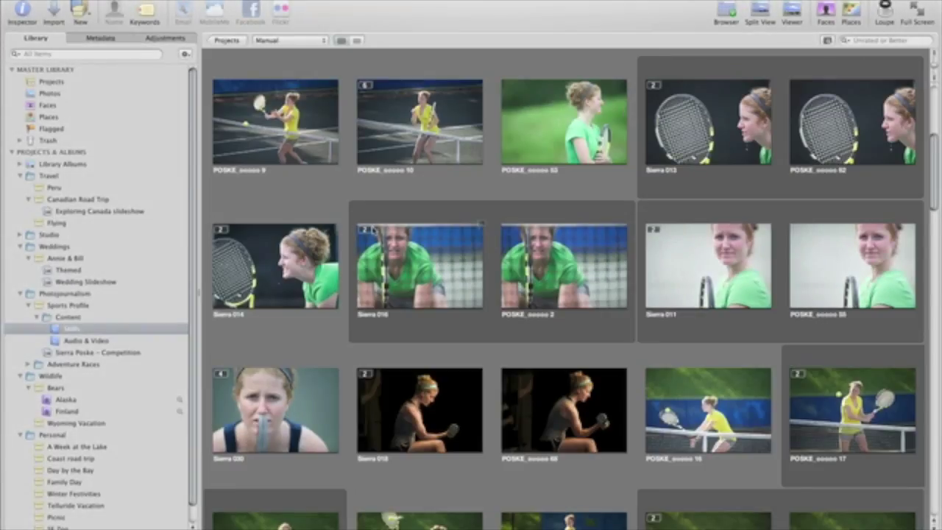
left_click_drag(373, 231, 417, 225)
Collapse the Sierra 011 stack, expand Sierra 030, and raise a photo's contrast.
left_click(512, 231)
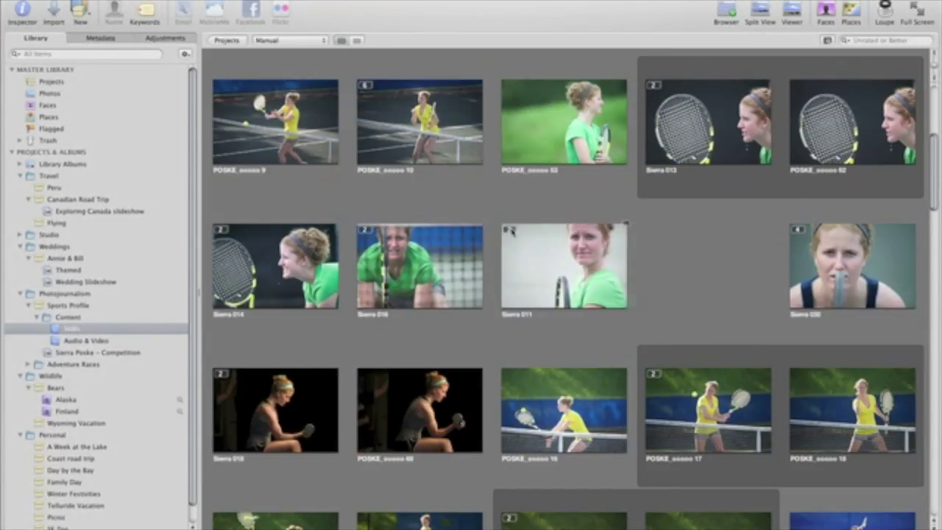
left_click(653, 232)
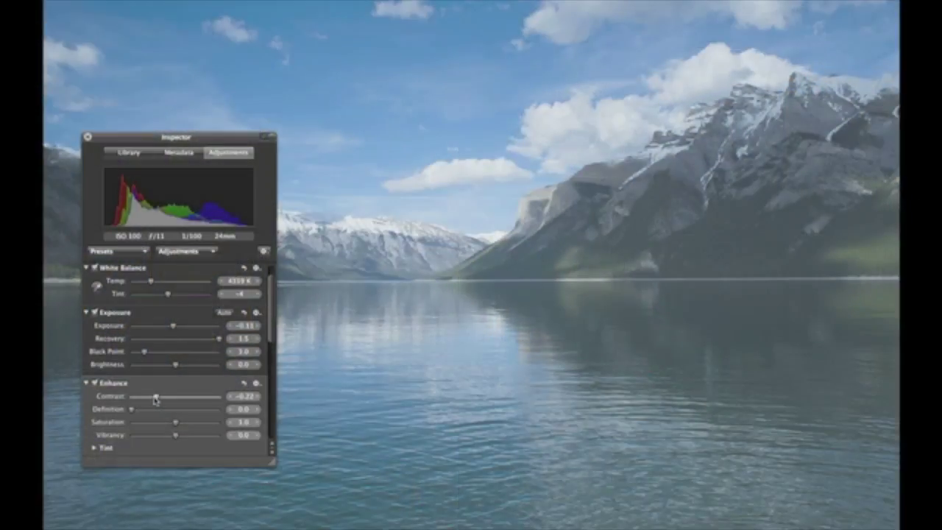
left_click_drag(154, 398, 188, 398)
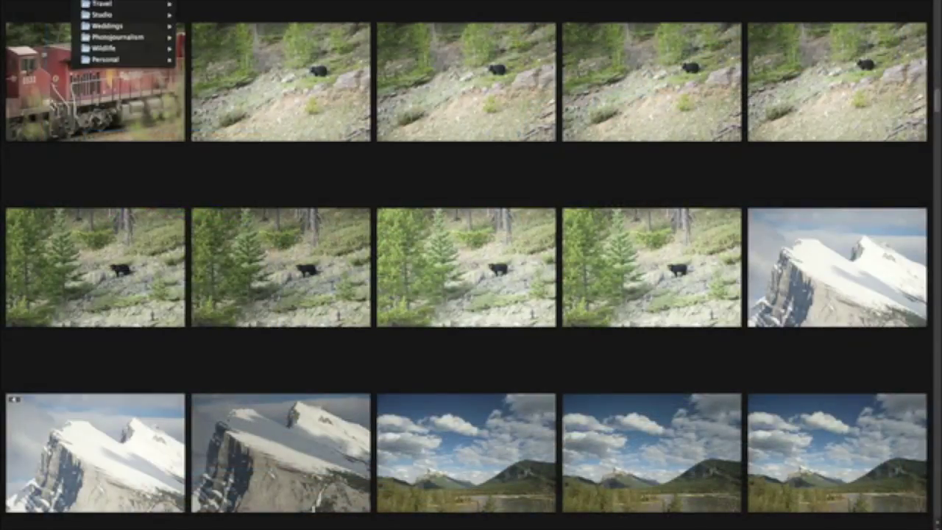
mouse_move(114, 49)
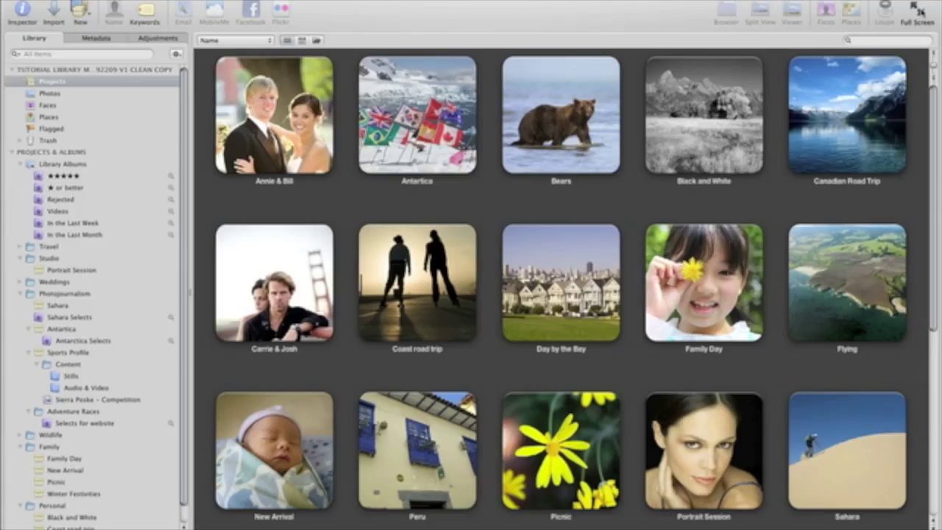
Show projects full screen, sorted Date – Newest First and grouped by year.
left_click(864, 125)
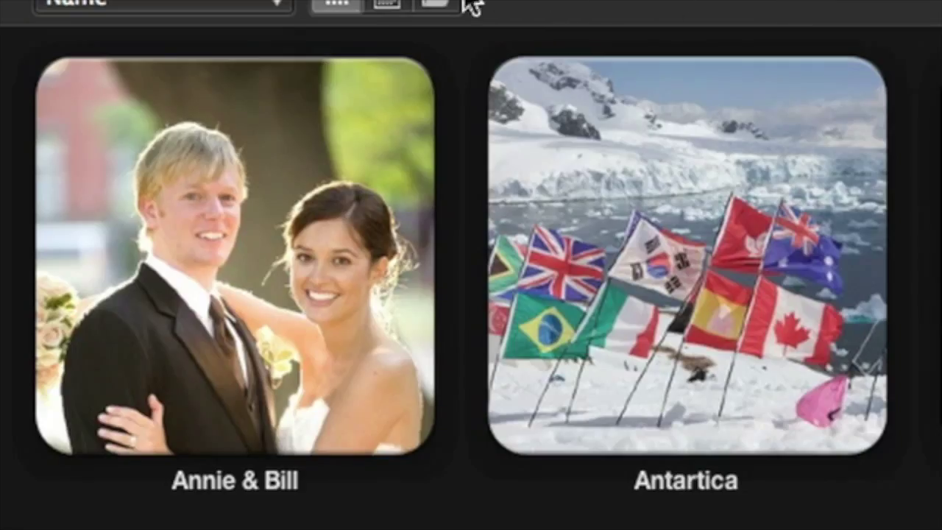
left_click(273, 9)
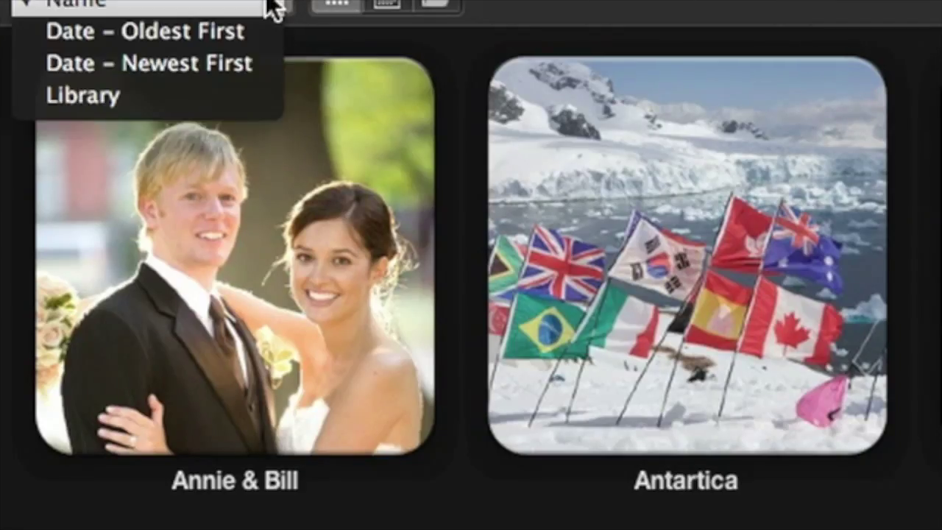
left_click(255, 63)
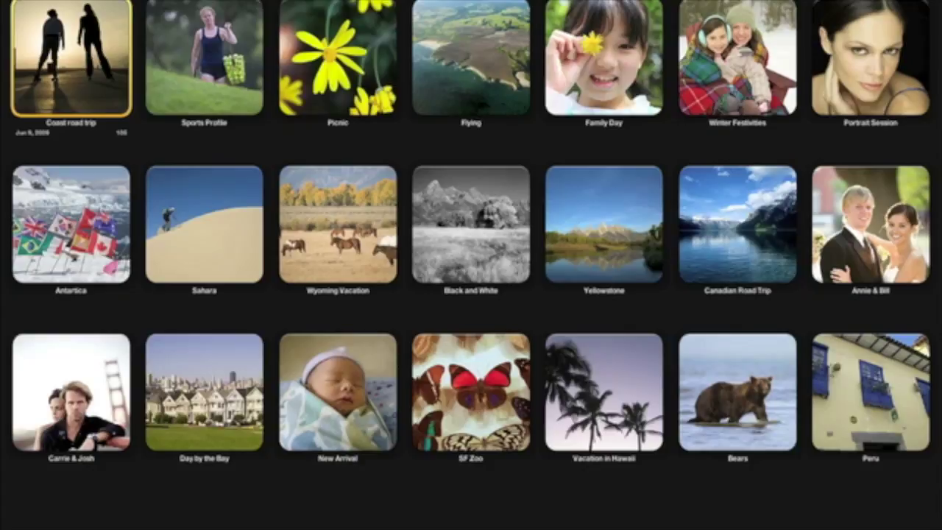
left_click(560, 26)
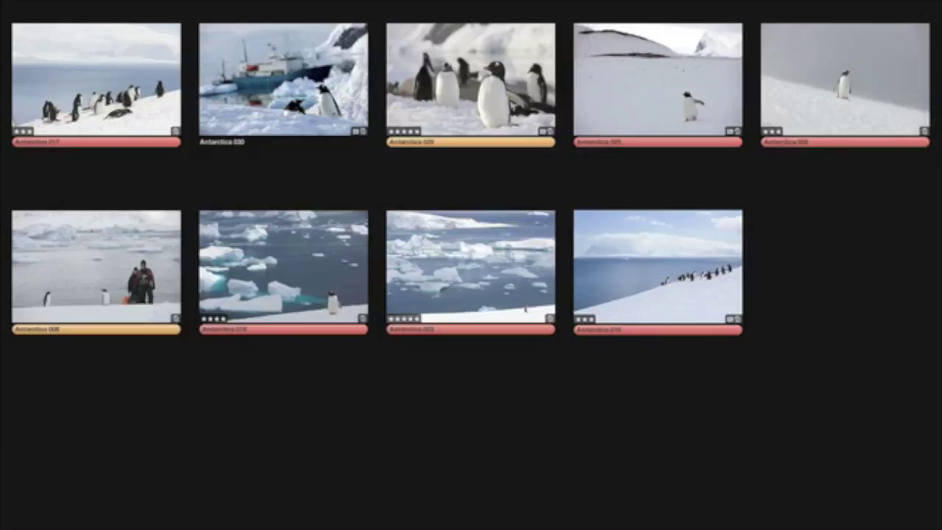
Move Antarctica 010 to the first row, raise vibrancy to 0.3, and return to thumbnails.
left_click_drag(691, 263, 280, 147)
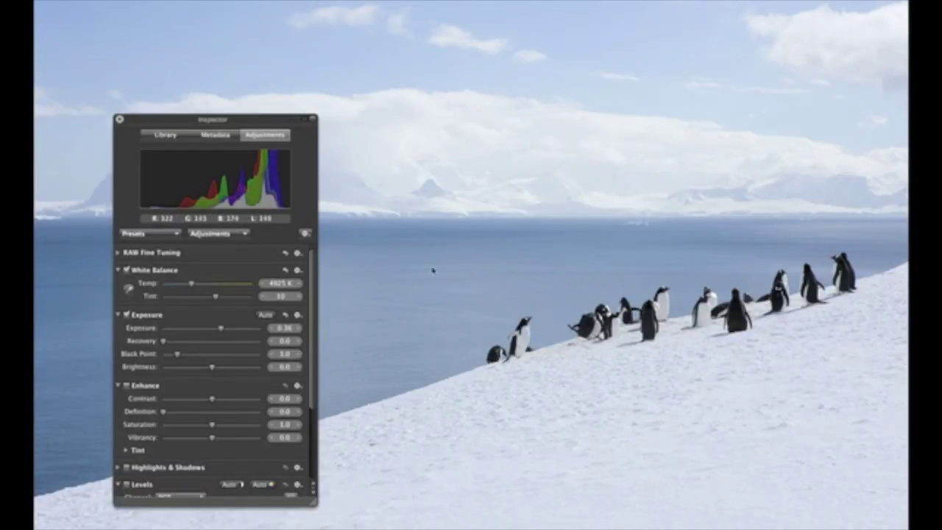
left_click_drag(212, 399, 224, 405)
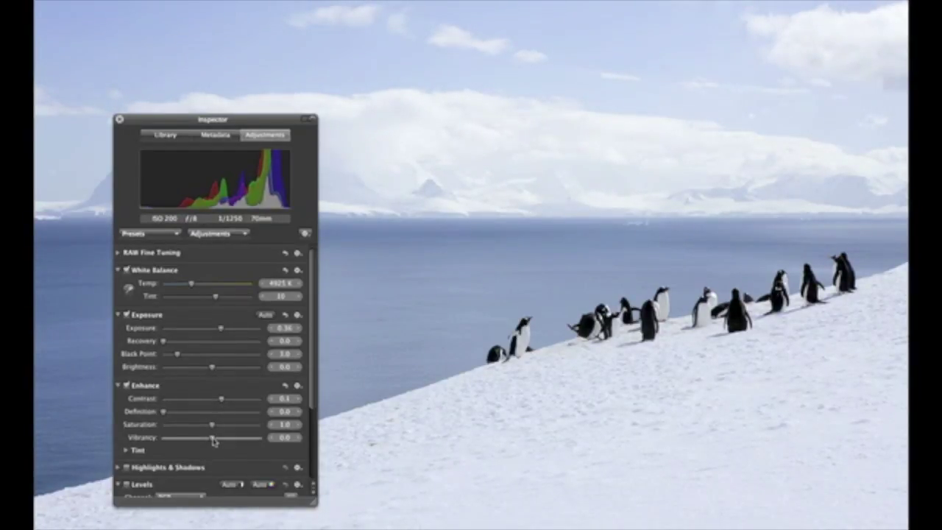
left_click_drag(211, 437, 228, 441)
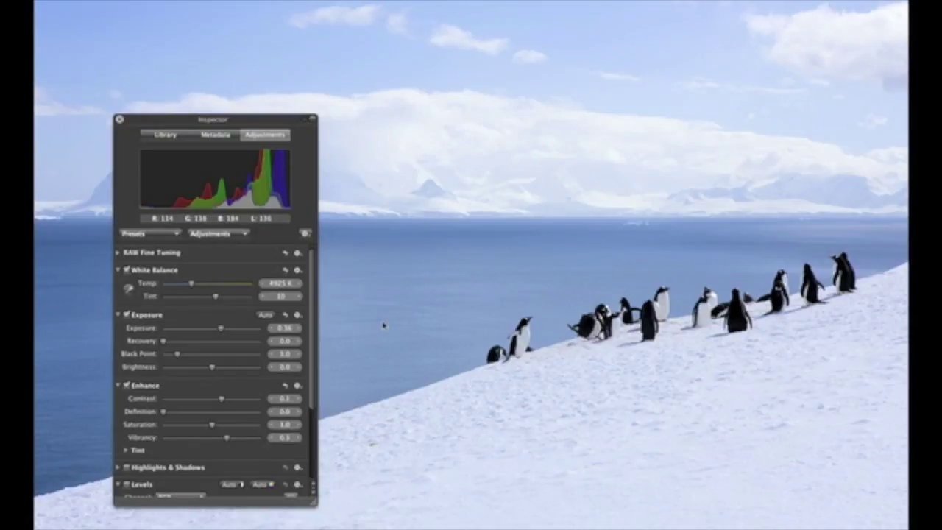
key("v")
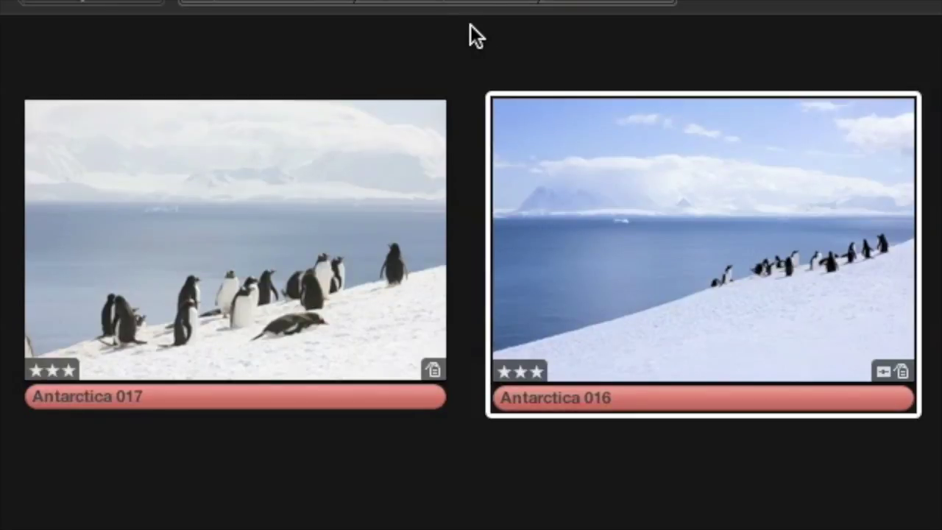
Browse the recent projects list and library folder hierarchy, then leave full-screen projects view.
left_click(457, 3)
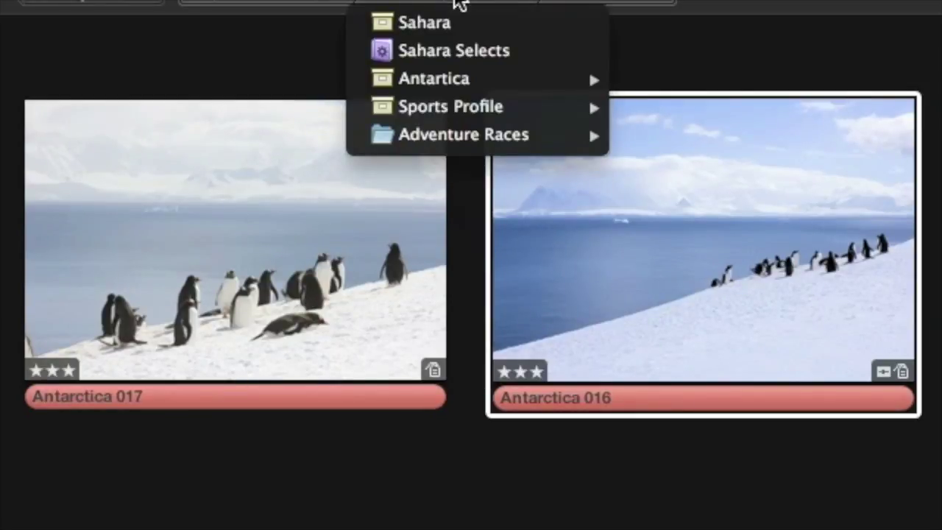
left_click(450, 3)
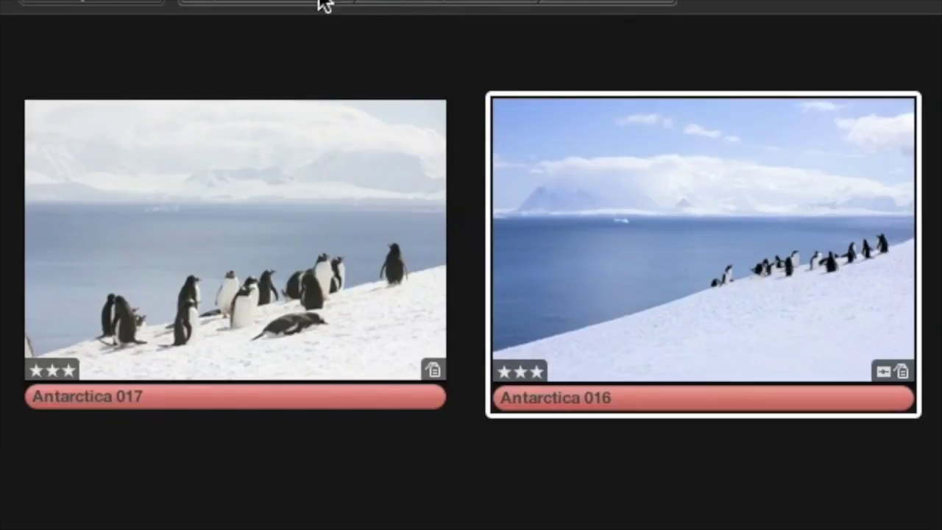
left_click(283, 3)
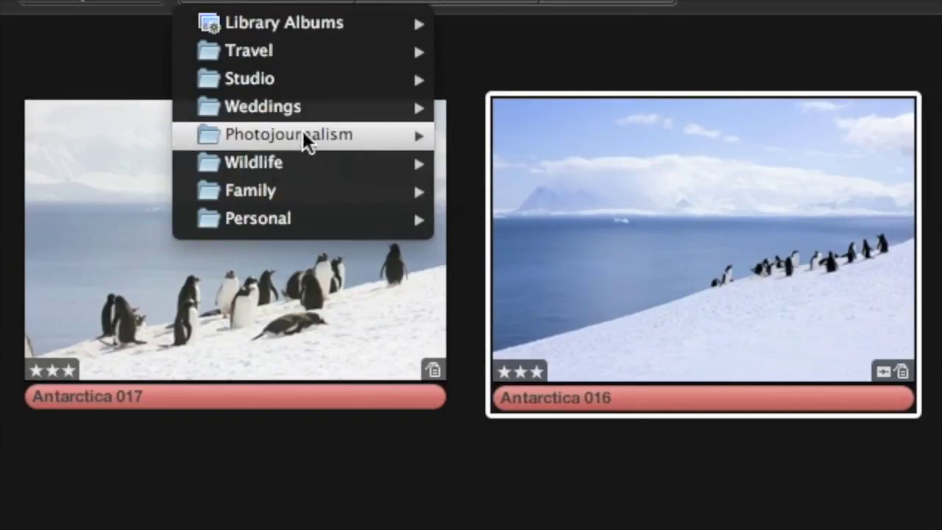
mouse_move(299, 162)
mouse_move(482, 164)
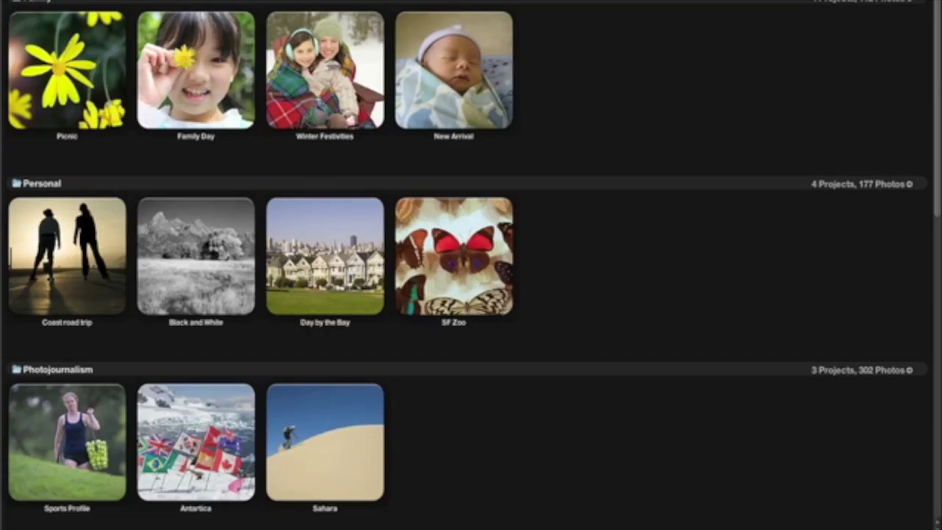
key("f")
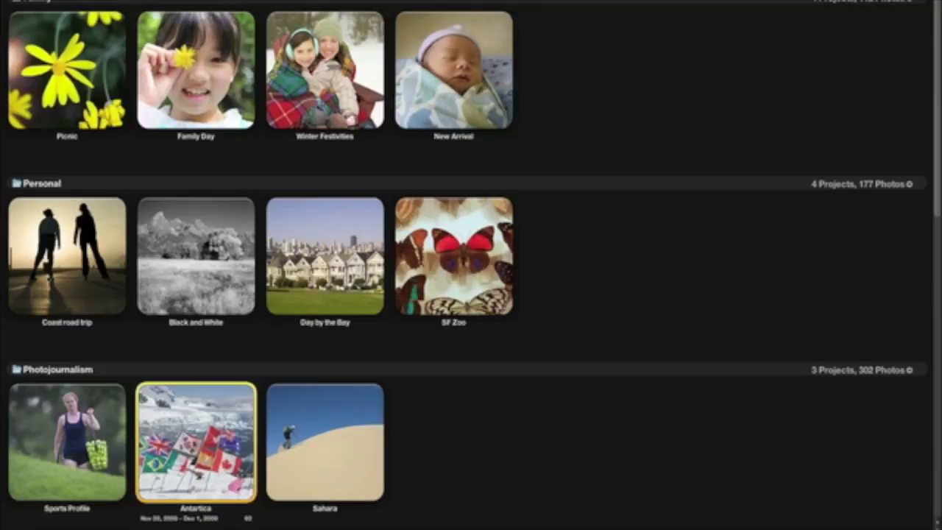
Sort projects in Library order and open the Canadian Road Trip project.
left_click(75, 37)
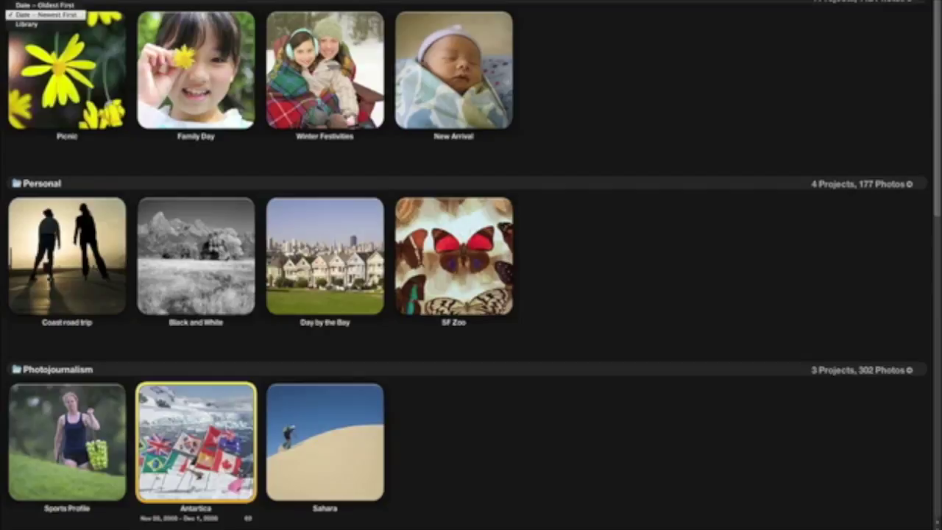
left_click(45, 25)
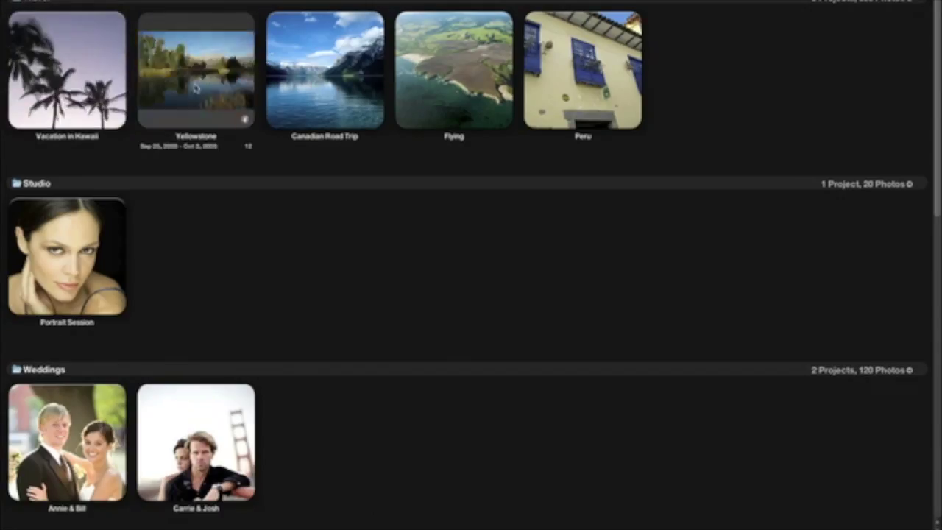
left_click(323, 74)
double_click(309, 84)
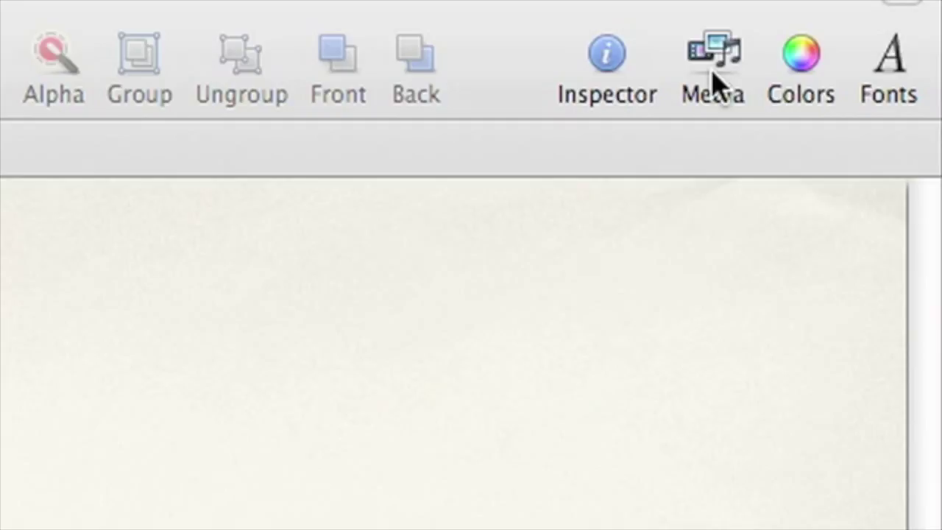
Drag the bear photo from the Media browser onto the slide and move it below the bullet.
left_click(771, 13)
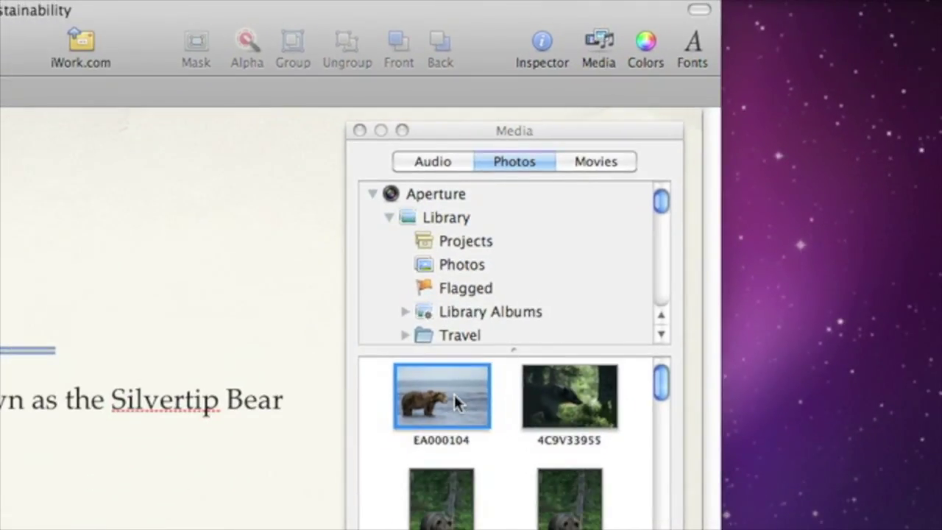
left_click_drag(456, 403, 234, 526)
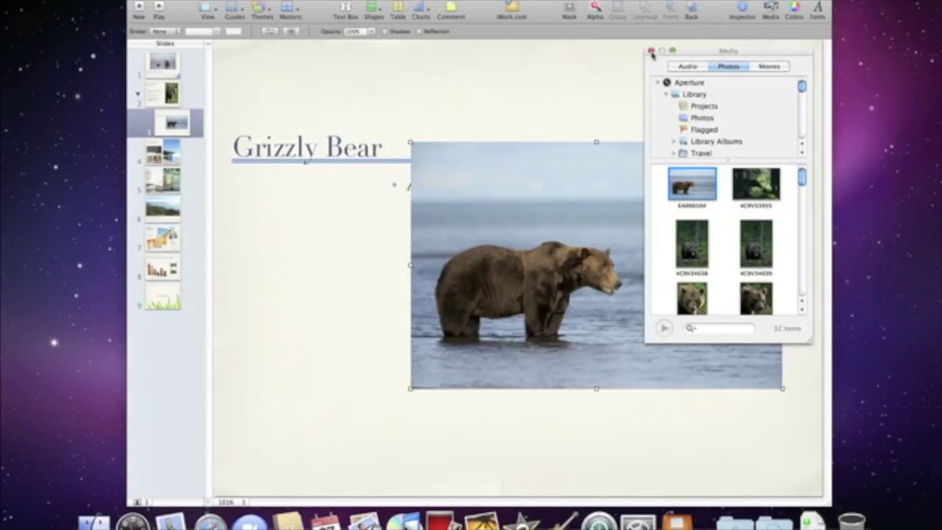
left_click(651, 55)
left_click_drag(597, 222, 596, 290)
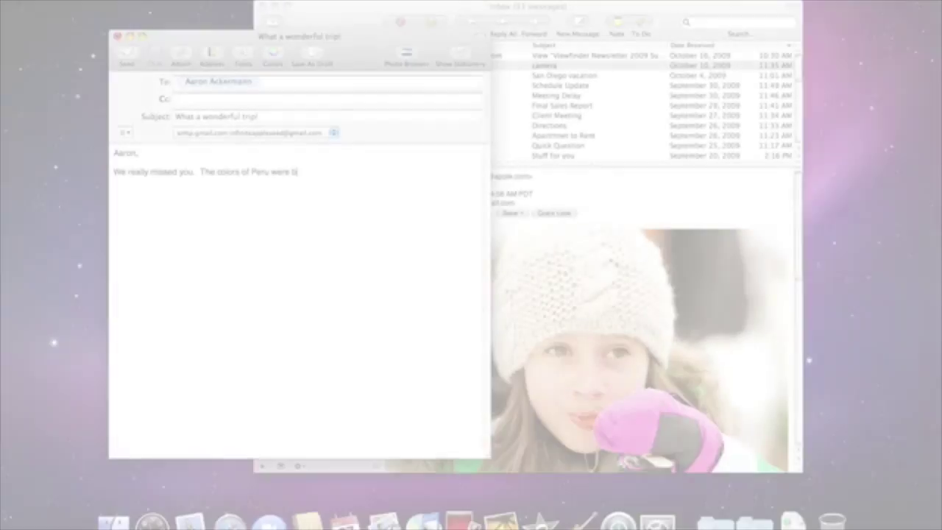
Finish the body with 'breathtaking!' and add the sender's name as the sign-off.
type("reathtaking!")
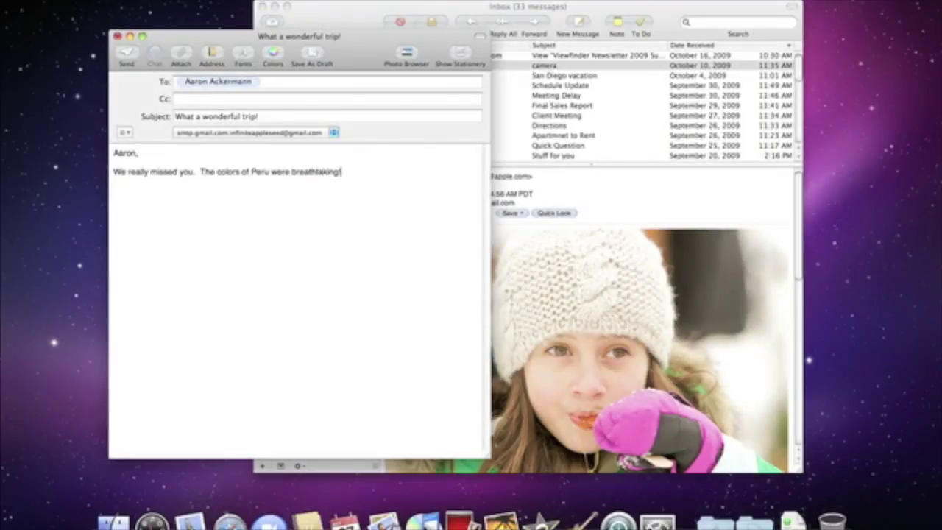
key("Return")
key("Return")
type("John")
key("Return")
key("Return")
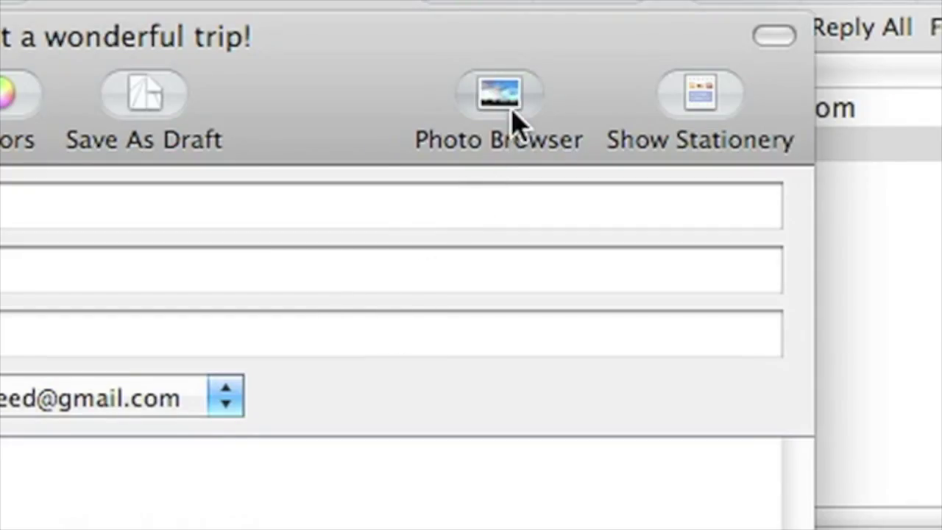
Insert Peru 001 from the Travel folder's Peru project and set Image Size to Small.
left_click(515, 121)
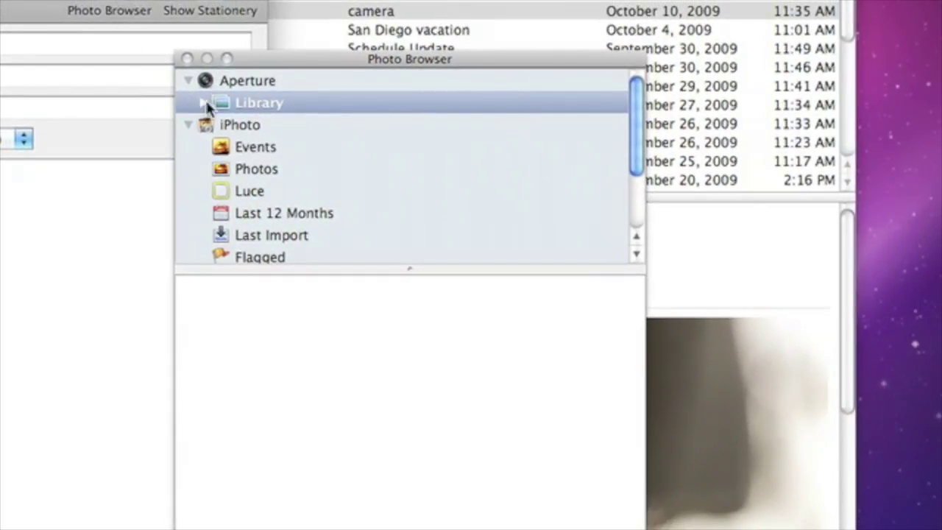
left_click(191, 101)
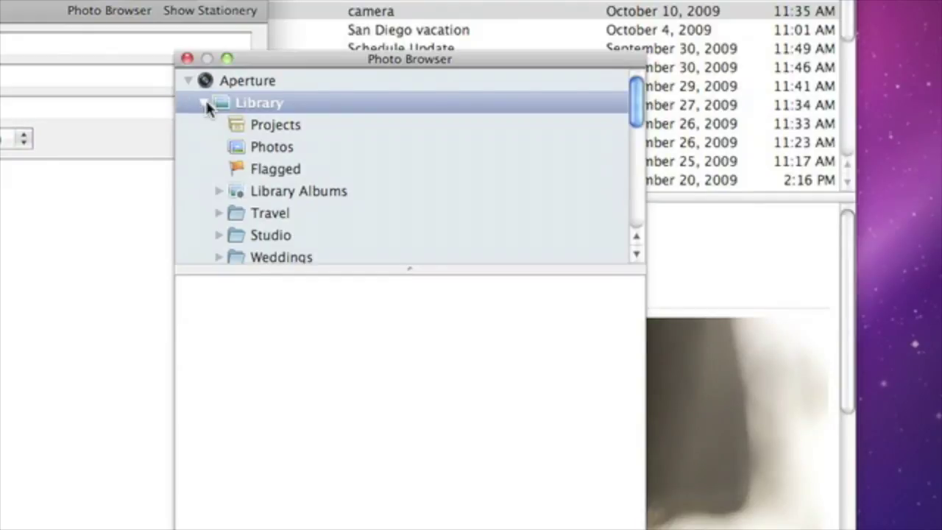
left_click(212, 213)
left_click(244, 234)
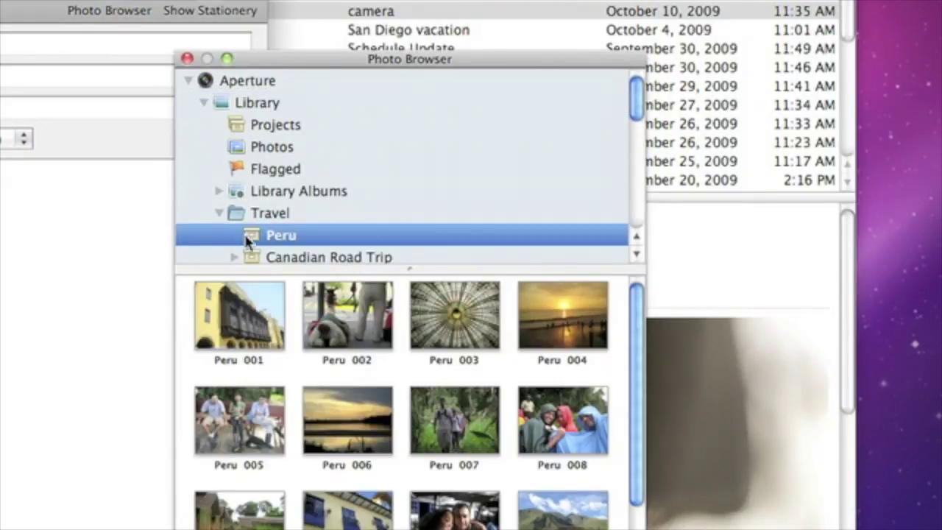
left_click(256, 309)
left_click_drag(474, 226, 419, 239)
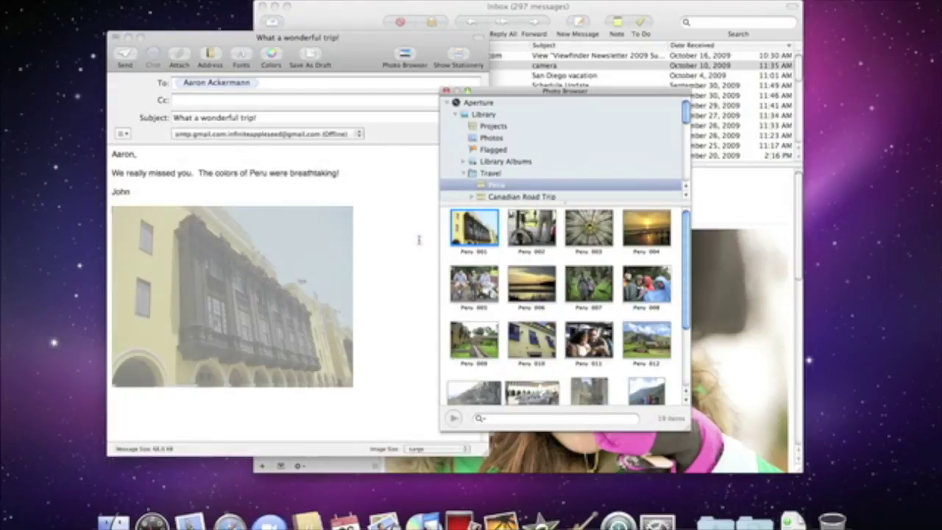
left_click(446, 91)
left_click(374, 249)
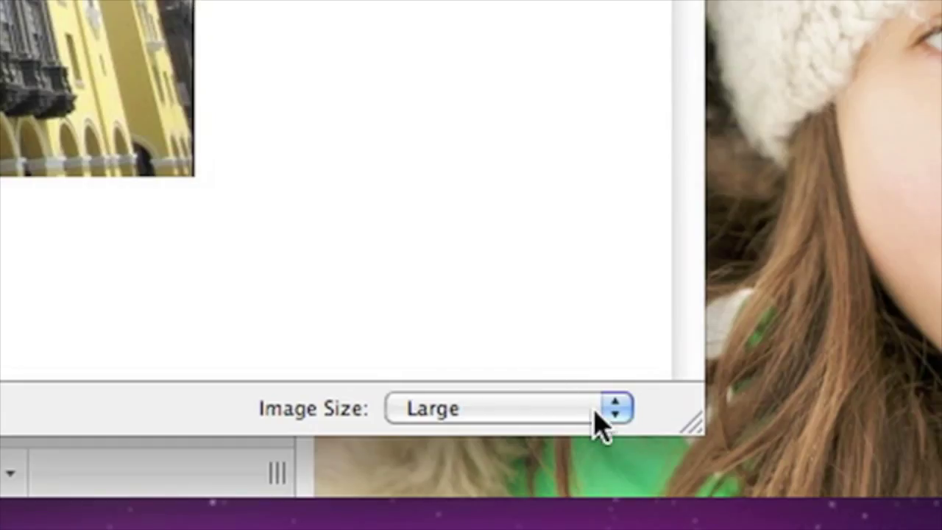
left_click(460, 450)
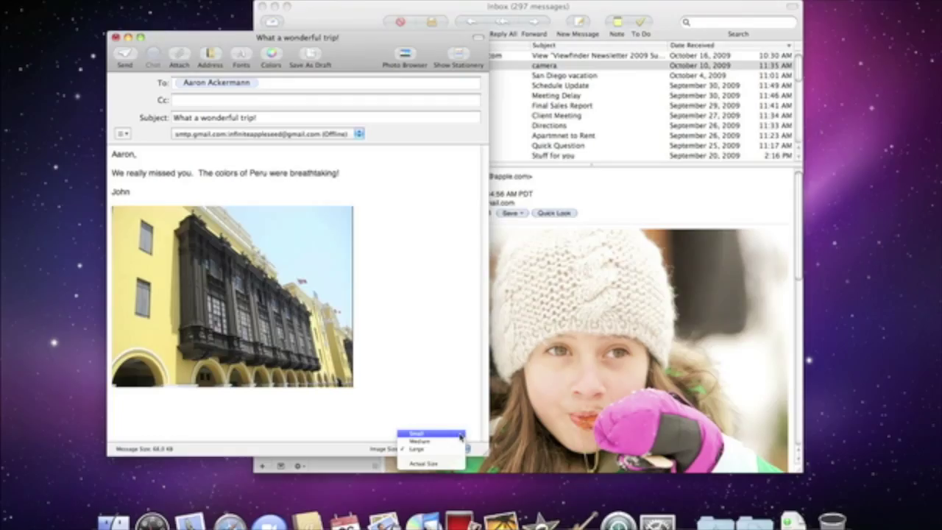
left_click(596, 352)
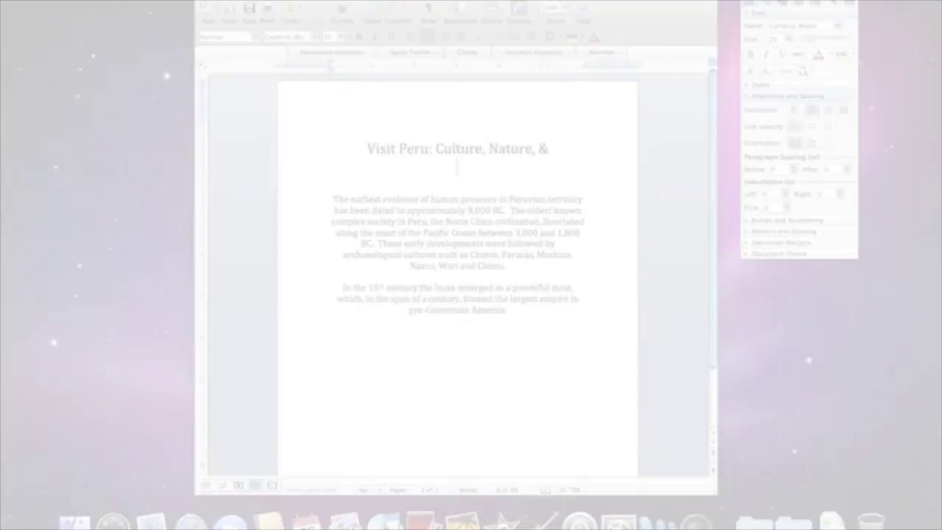
Finish the title with 'Adventure!' and insert a picture from file above it.
type("Adventure!")
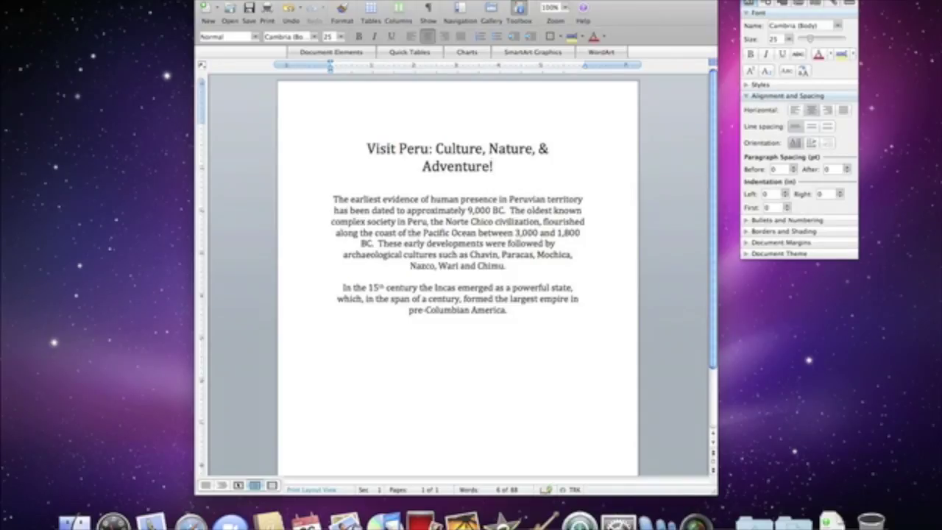
left_click(363, 135)
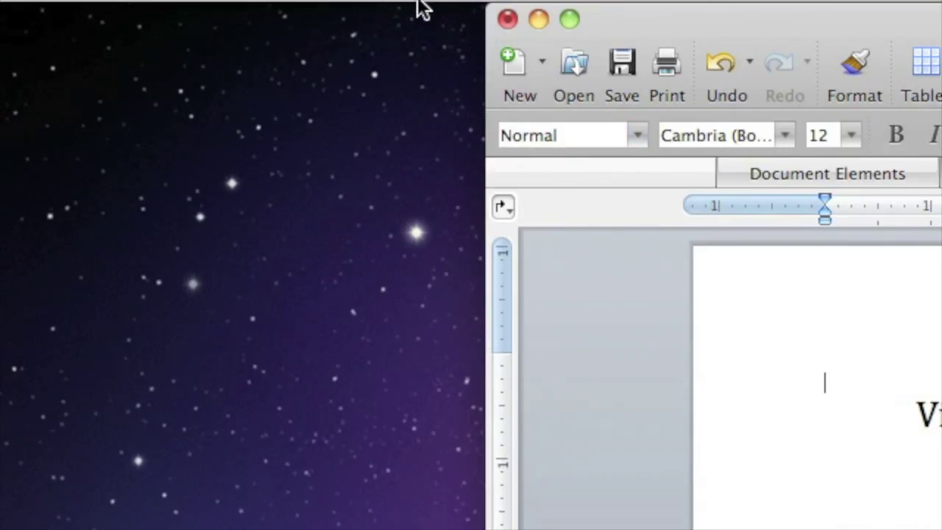
left_click(417, 4)
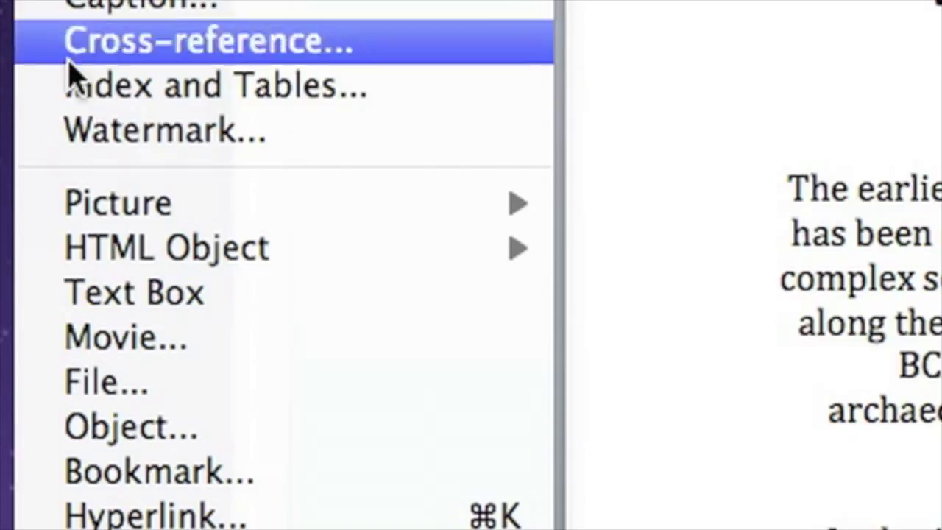
mouse_move(372, 529)
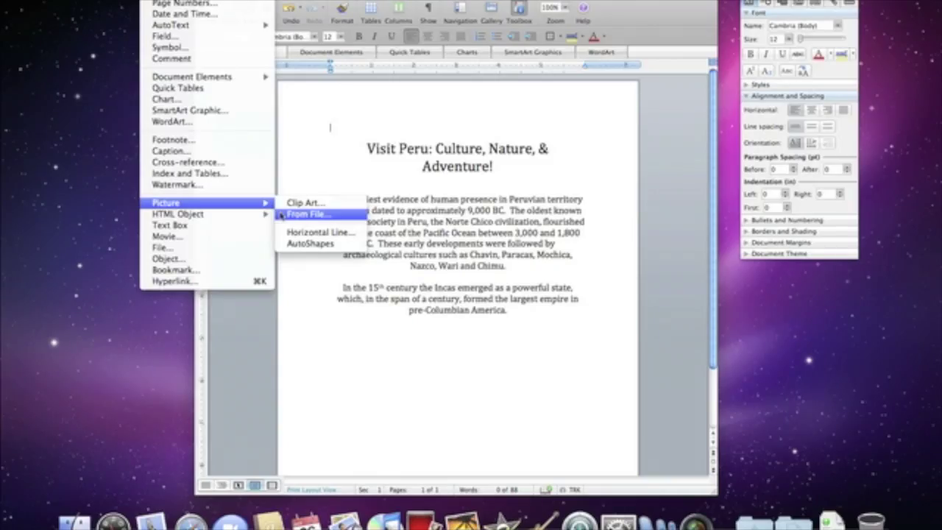
left_click(572, 254)
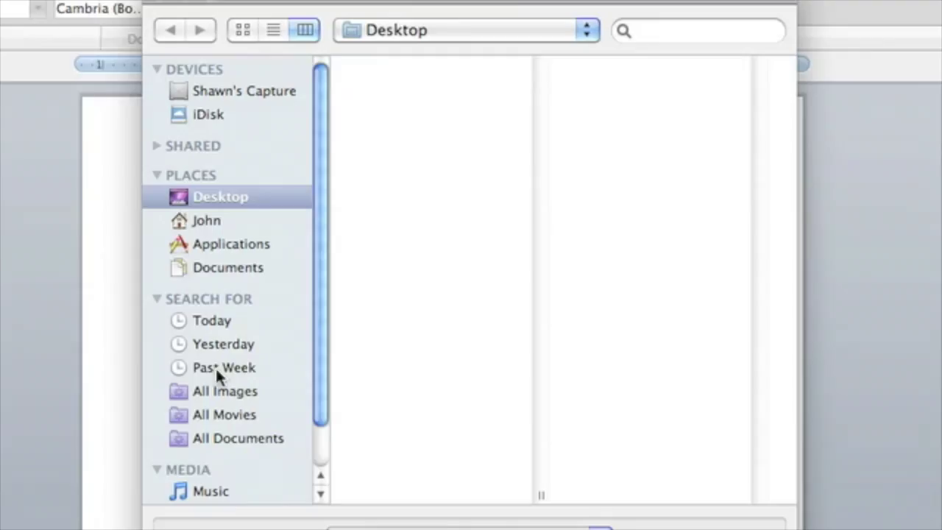
Pick the Peru 018 mountain-ruins photo from Aperture's Travel folder and insert it.
scroll(314, 379, "down", 3)
left_click(229, 466)
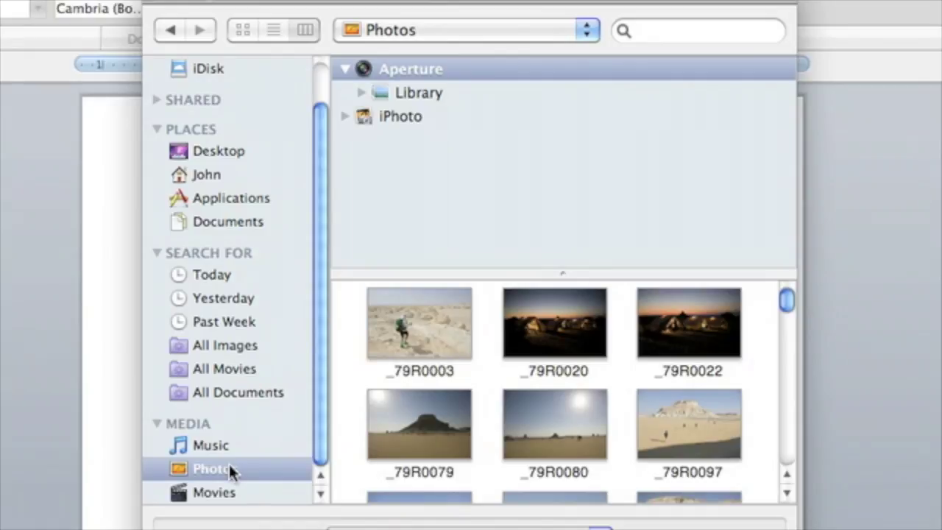
left_click(359, 94)
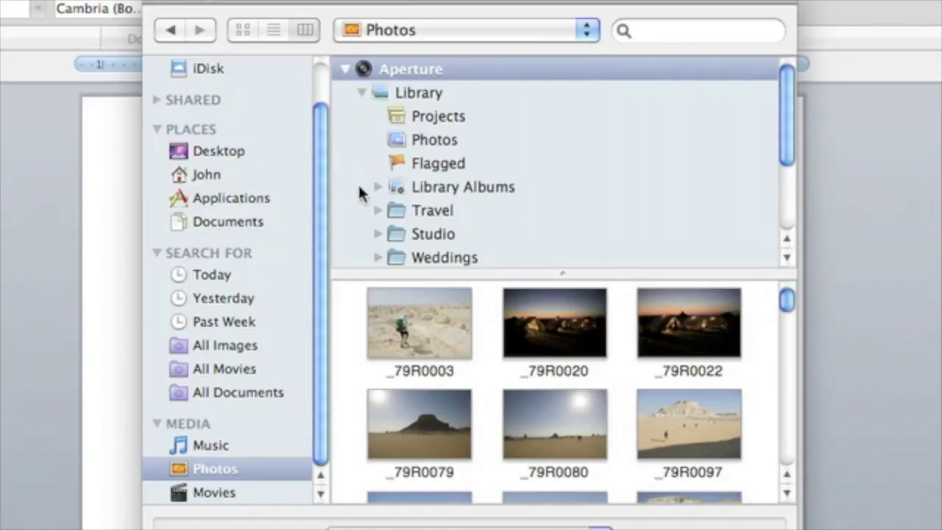
left_click(370, 212)
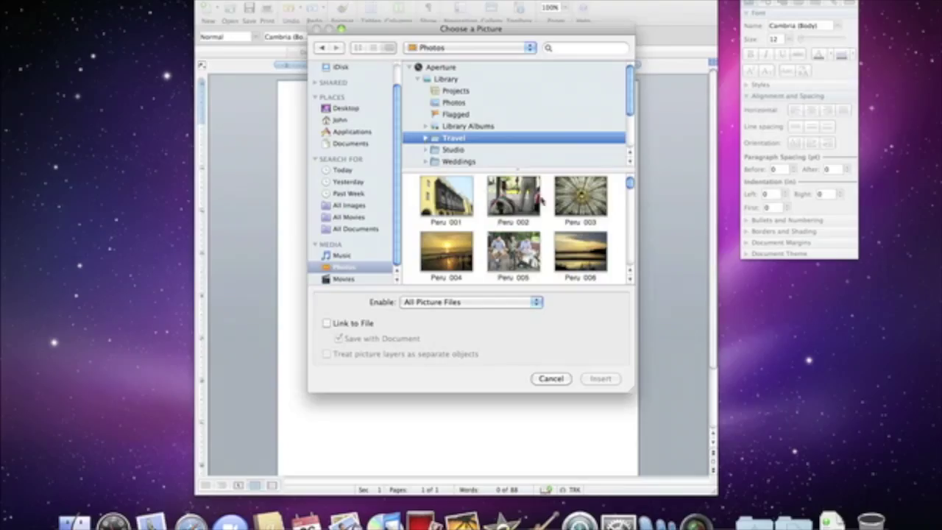
scroll(629, 188, "down", 4)
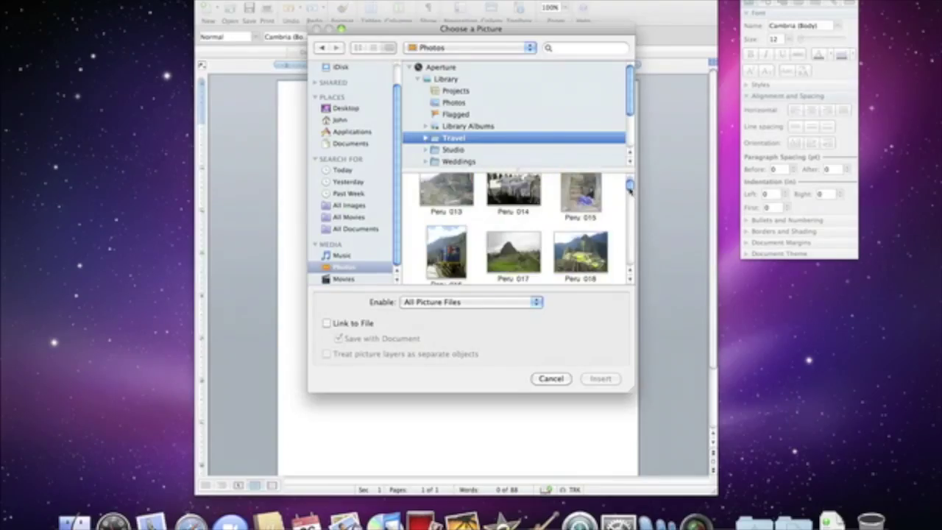
left_click(591, 240)
left_click(599, 378)
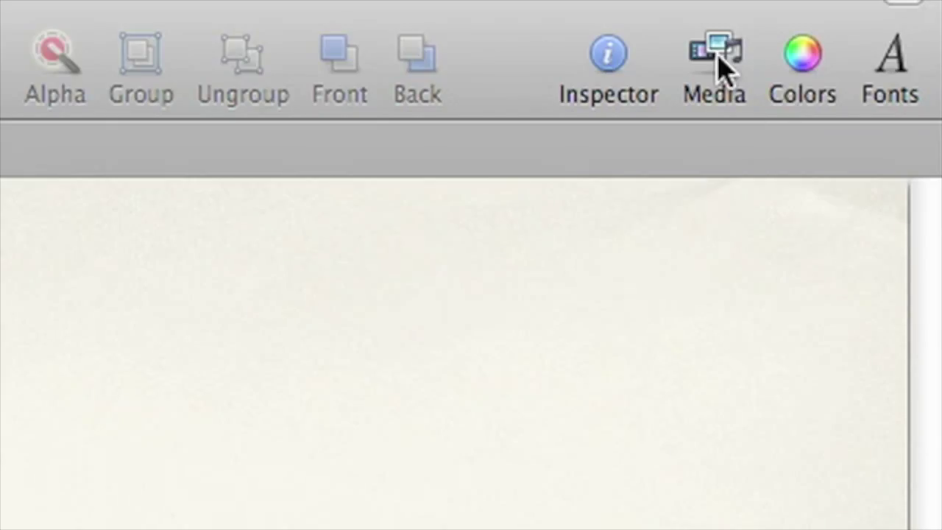
Place the bear and cub photo on the title slide, shrunk above the title.
left_click(773, 8)
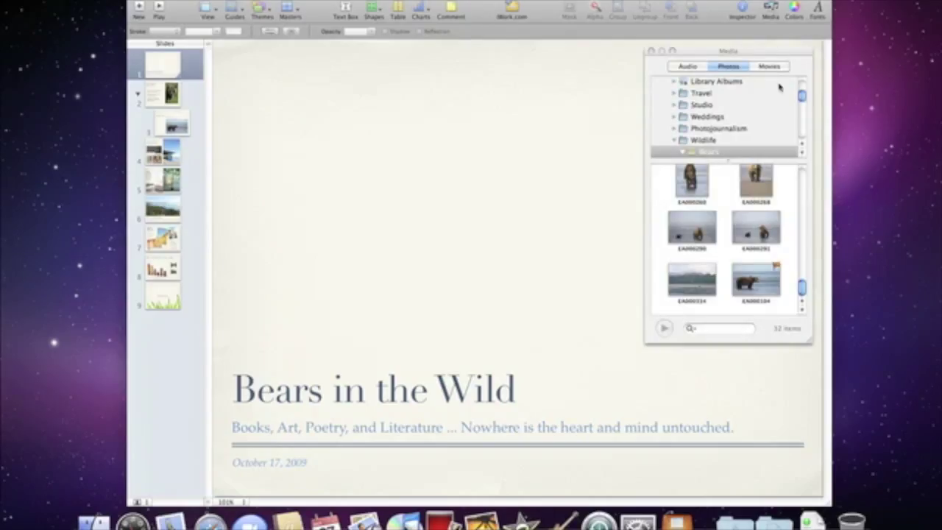
left_click_drag(755, 227, 585, 234)
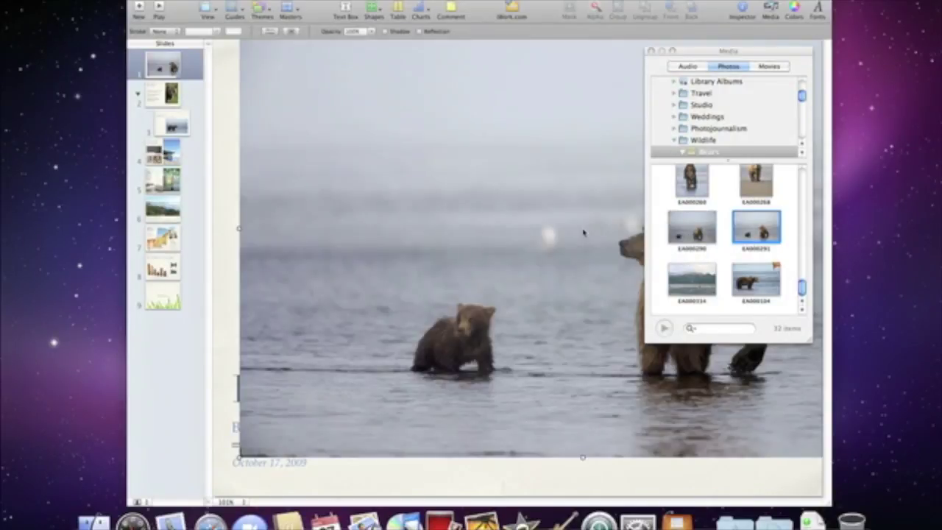
left_click_drag(241, 455, 446, 315)
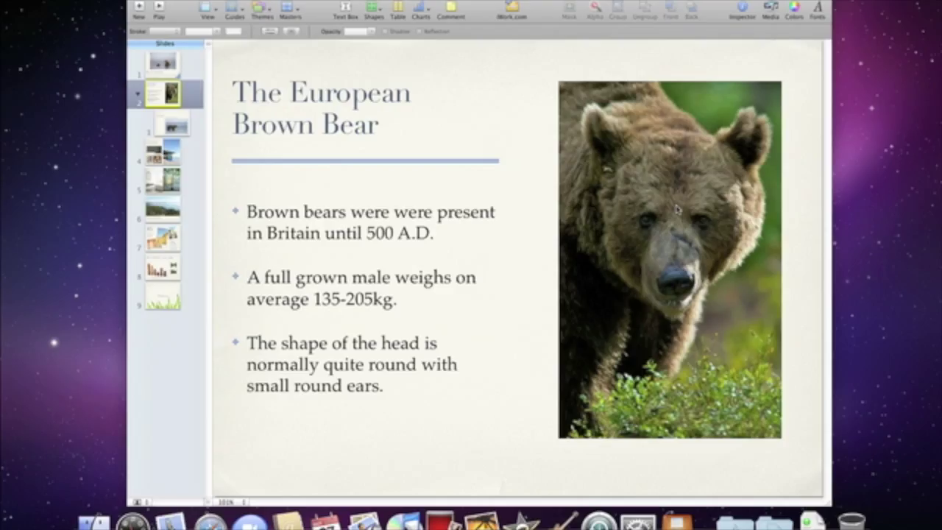
Step through the title, European Brown Bear and Grizzly Bear slides.
left_click(176, 72)
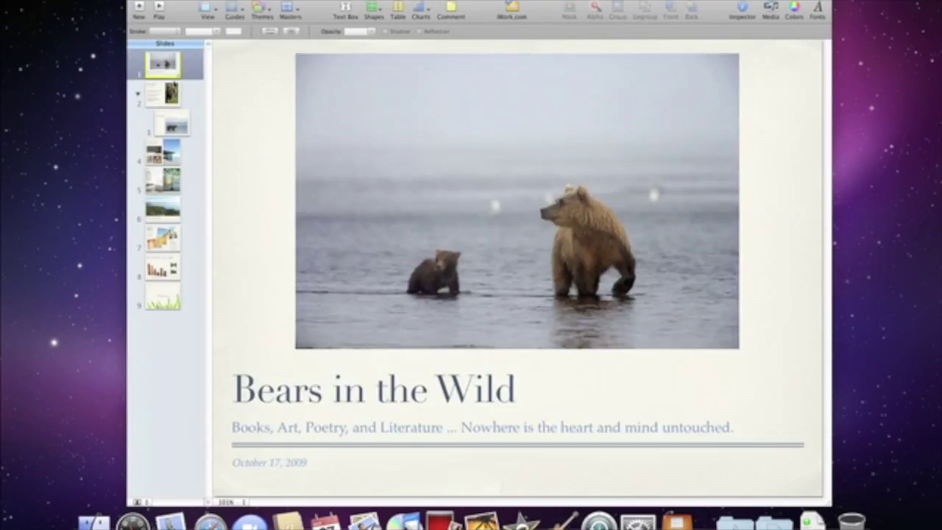
left_click(171, 91)
left_click(170, 123)
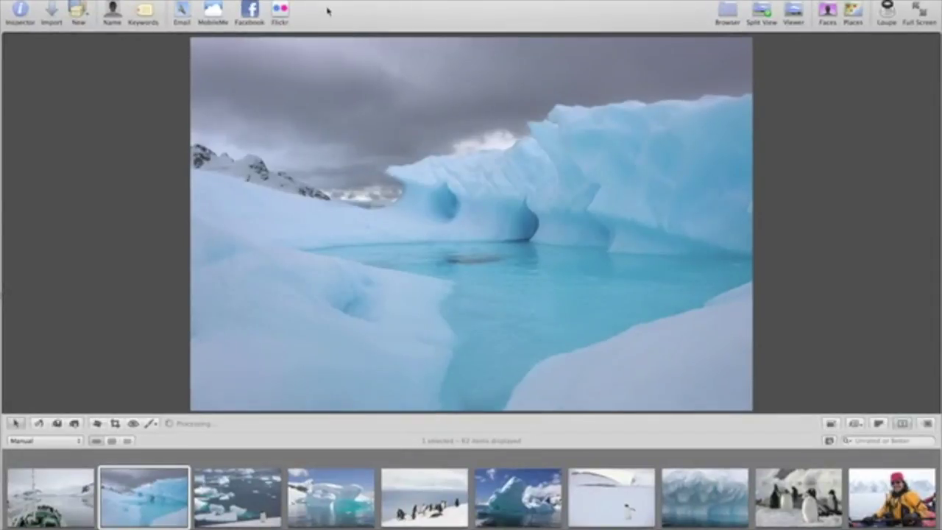
Set the Secondary Viewer to Mirror so both displays show the iceberg photo.
left_click(287, 2)
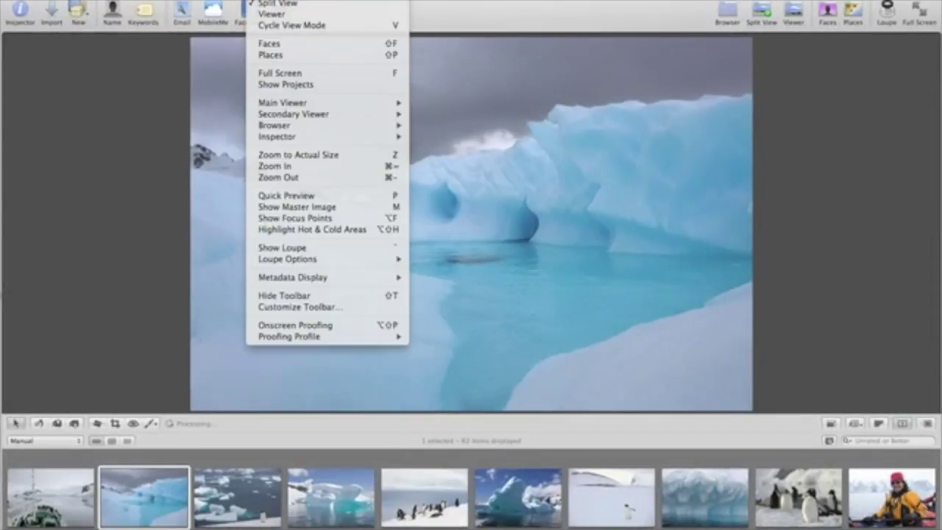
mouse_move(287, 114)
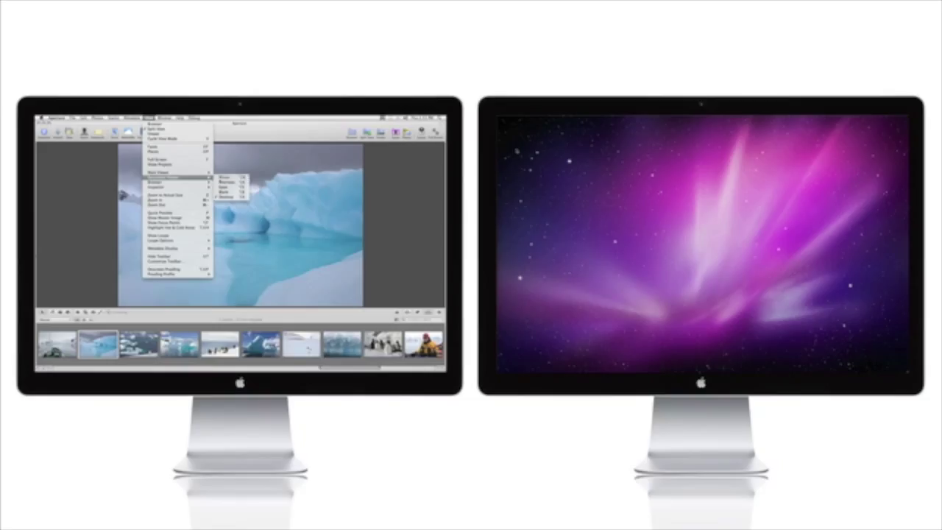
left_click(406, 73)
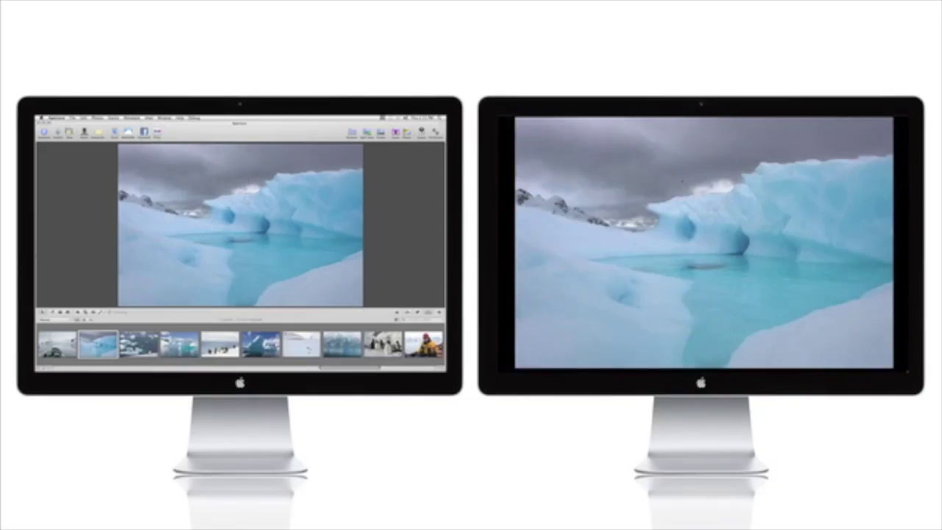
Select the penguin, then the iceberg thumbnail, and set the Secondary Viewer to Alternate.
left_click(138, 343)
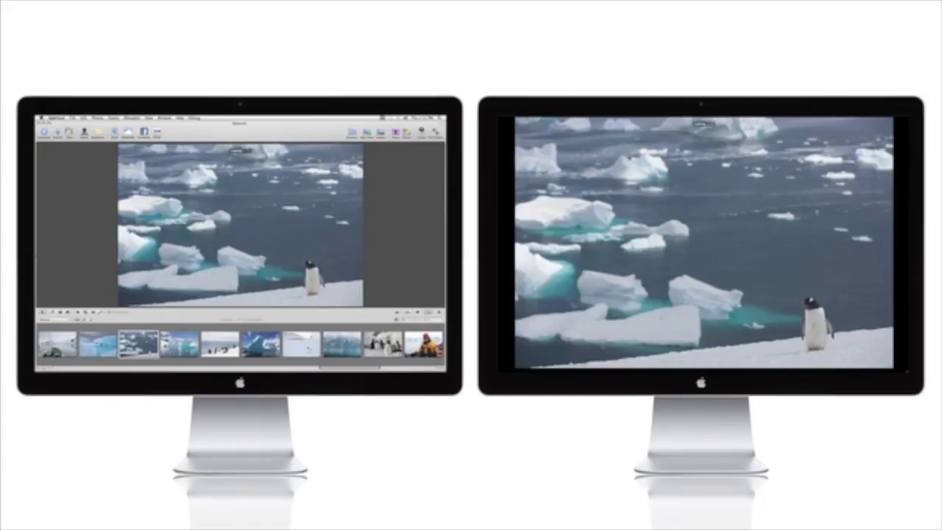
left_click(178, 344)
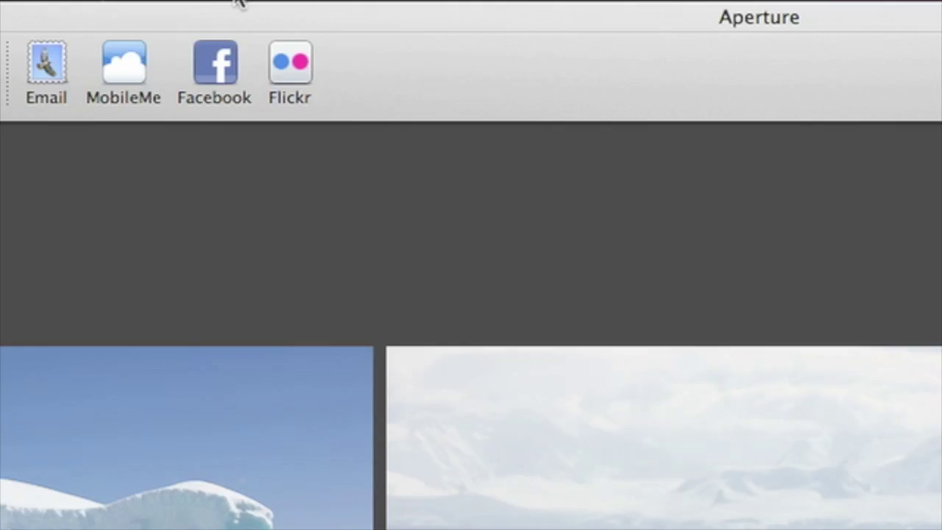
left_click(149, 118)
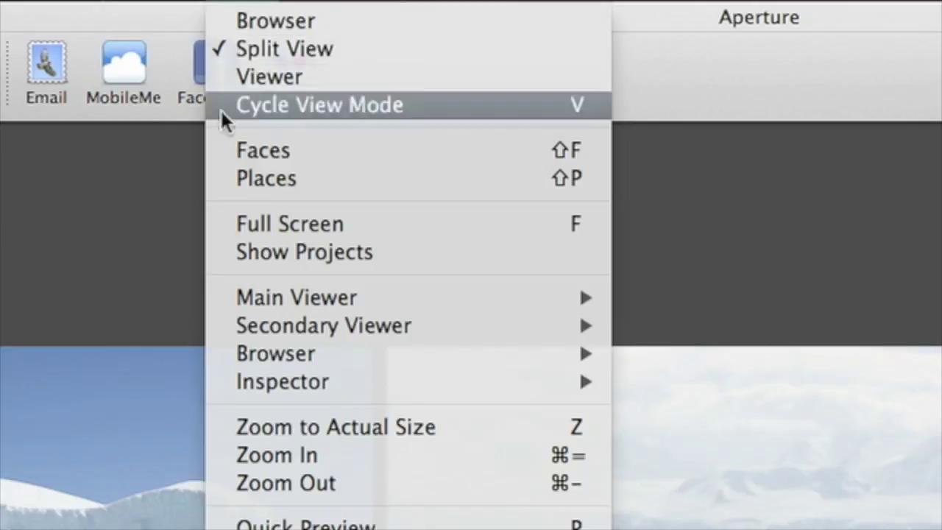
mouse_move(217, 323)
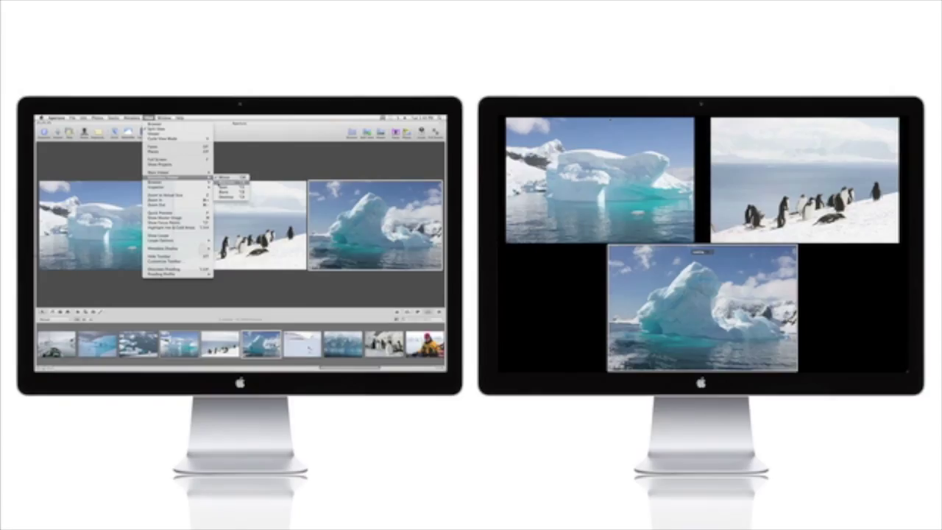
left_click(635, 356)
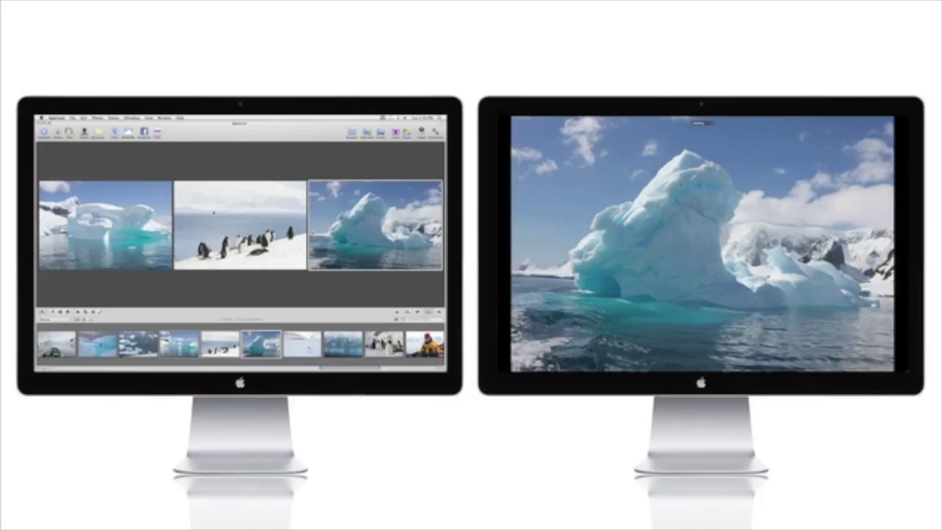
Return to the iceberg photo and set the Secondary Viewer to Span.
left_click(240, 221)
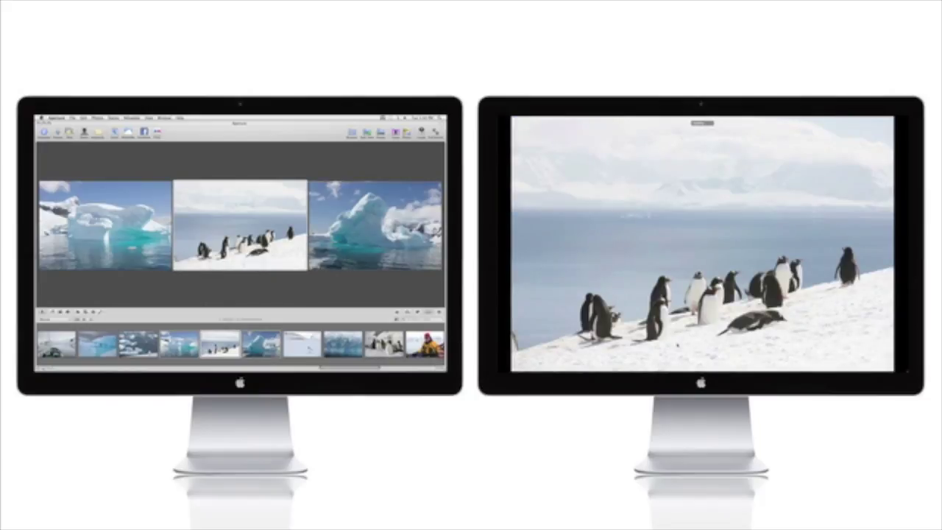
key("Left")
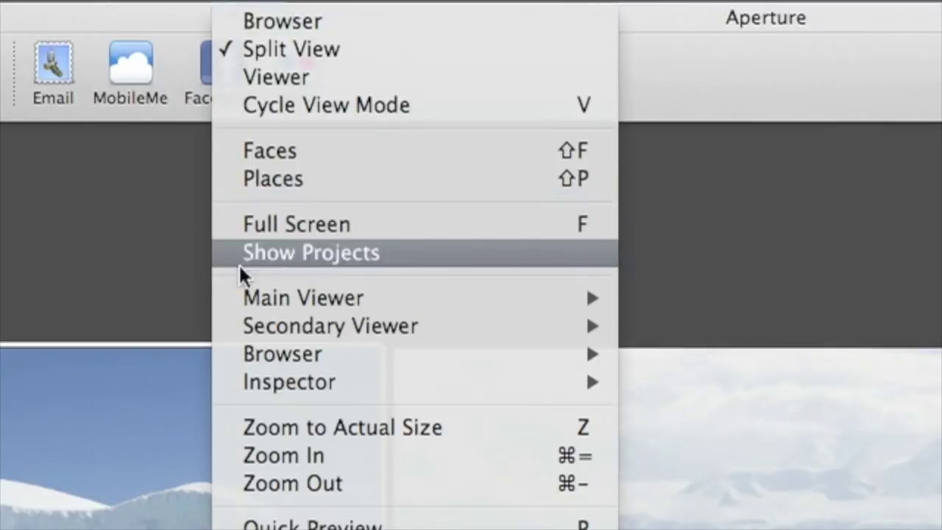
mouse_move(236, 322)
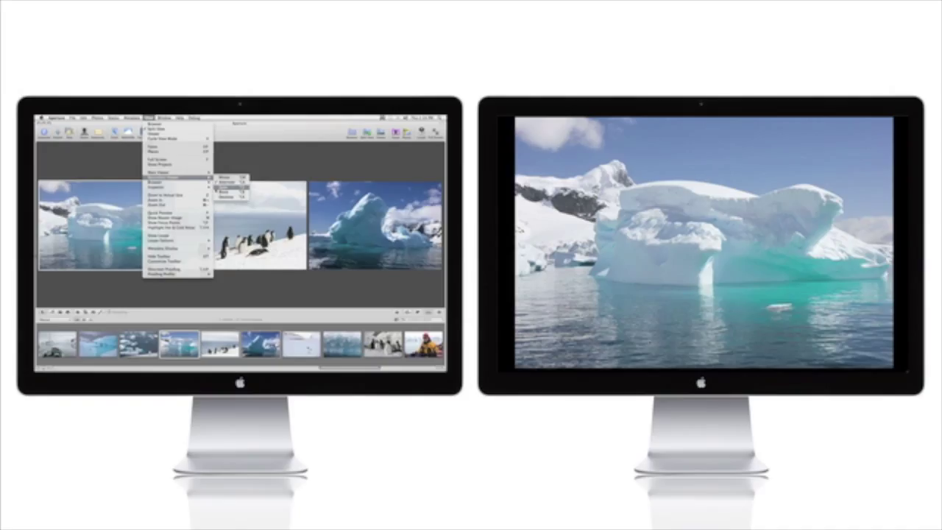
left_click(628, 387)
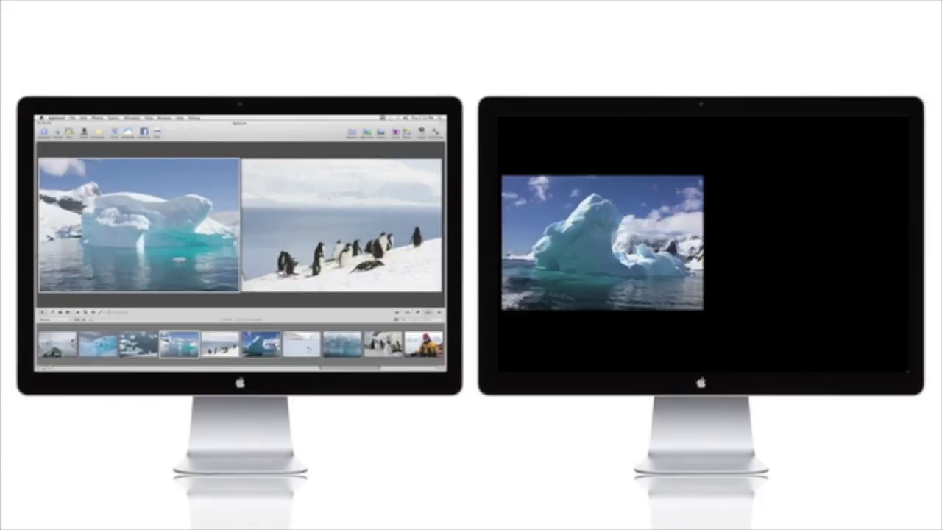
Extend the selection to eight photos with Shift-arrows and switch to full screen.
key("shift+Left")
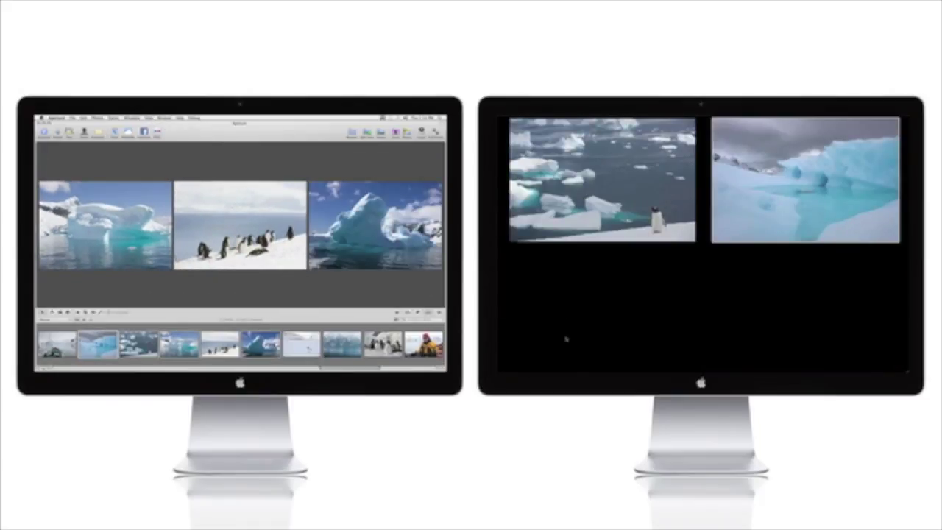
key("shift+Right")
key("shift+Right")
key("shift+Right")
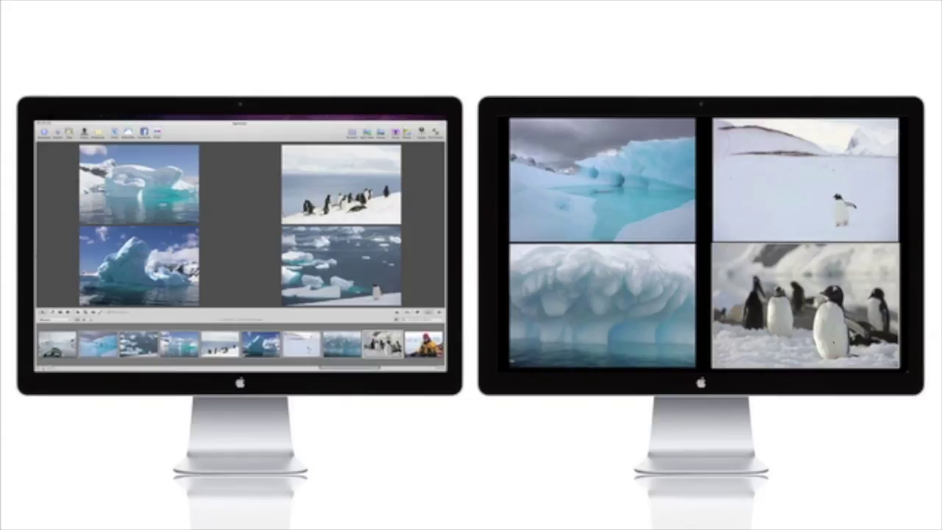
key("f")
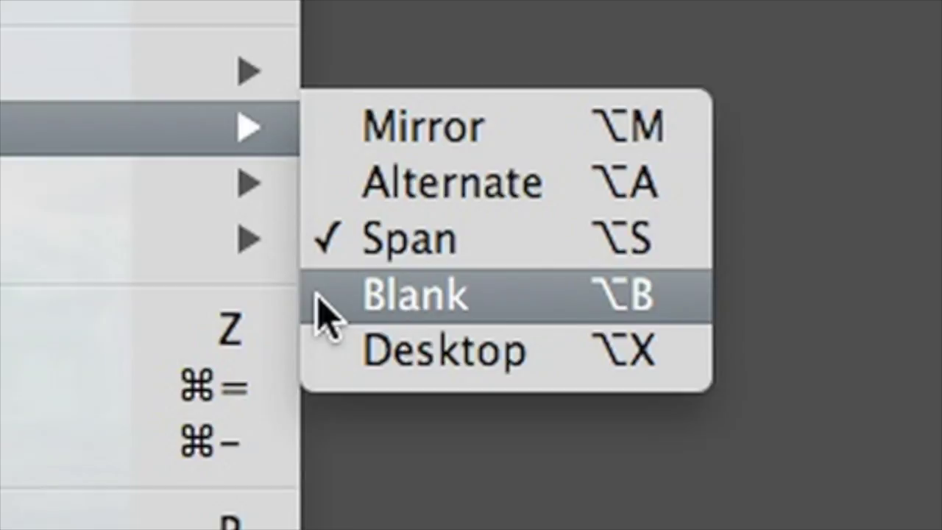
Blank the second display, then set the Secondary Viewer to Desktop.
left_click(323, 312)
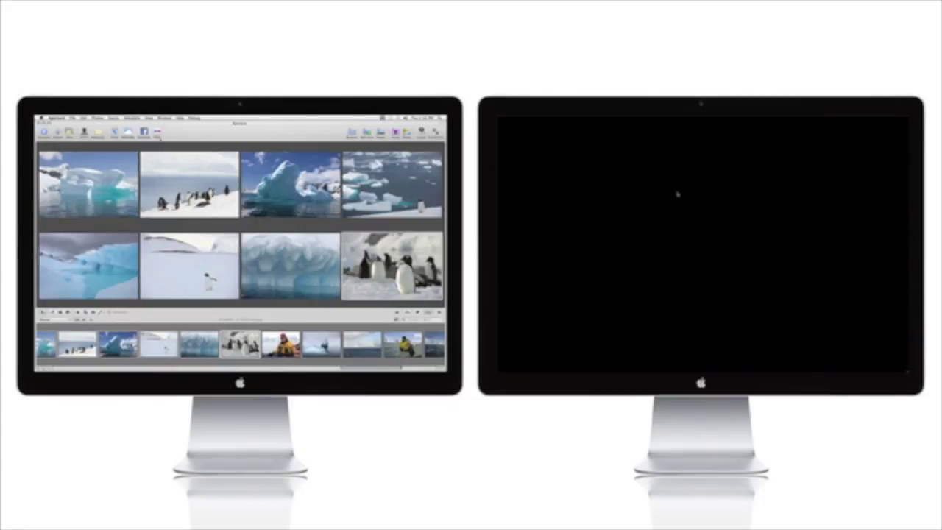
left_click(149, 118)
mouse_move(177, 179)
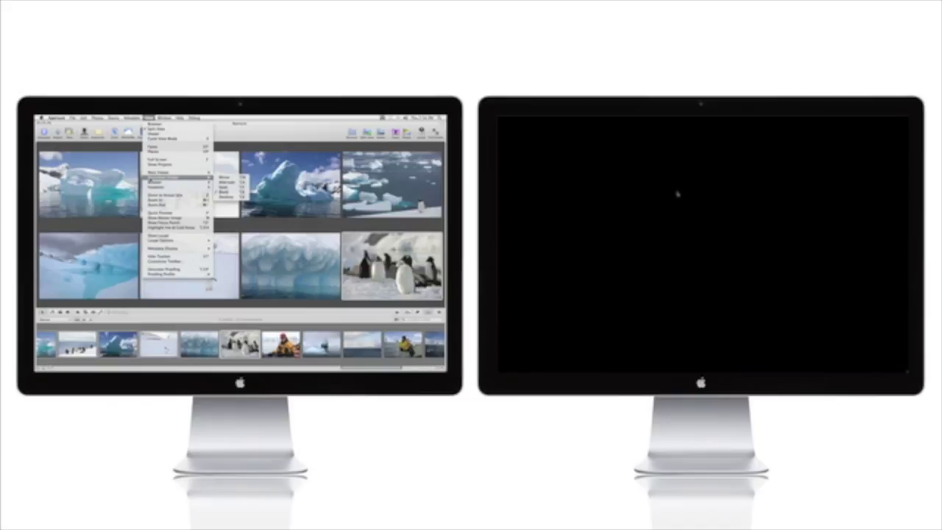
left_click(228, 194)
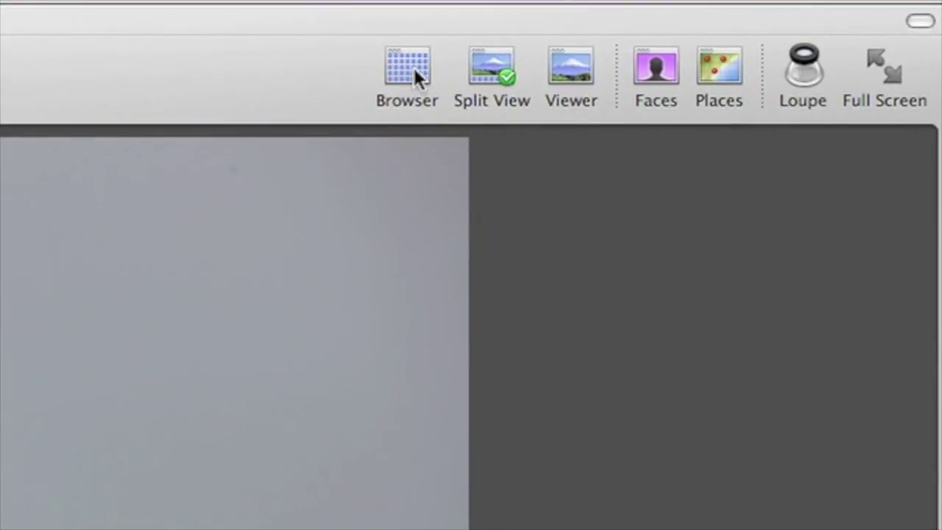
Switch to Browser thumbnails and swap the contents of the two displays.
left_click(414, 67)
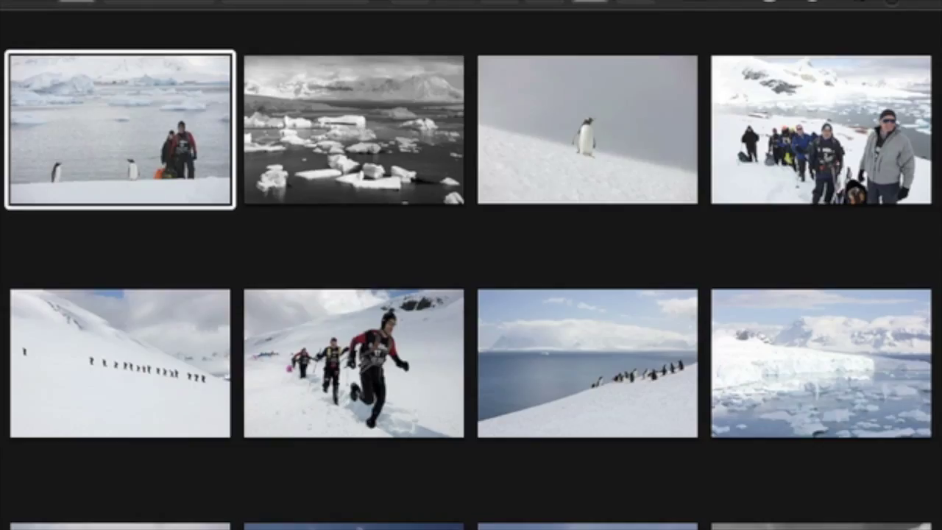
left_click(409, 2)
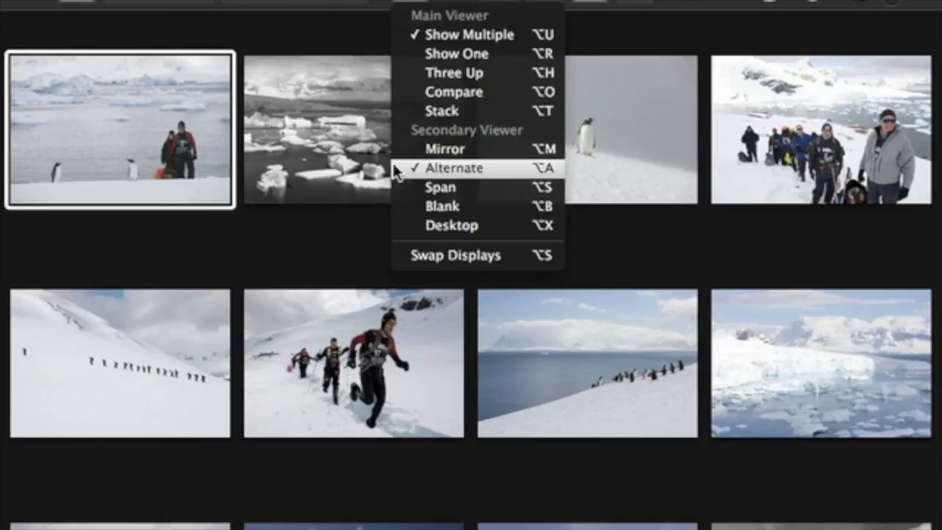
left_click(400, 257)
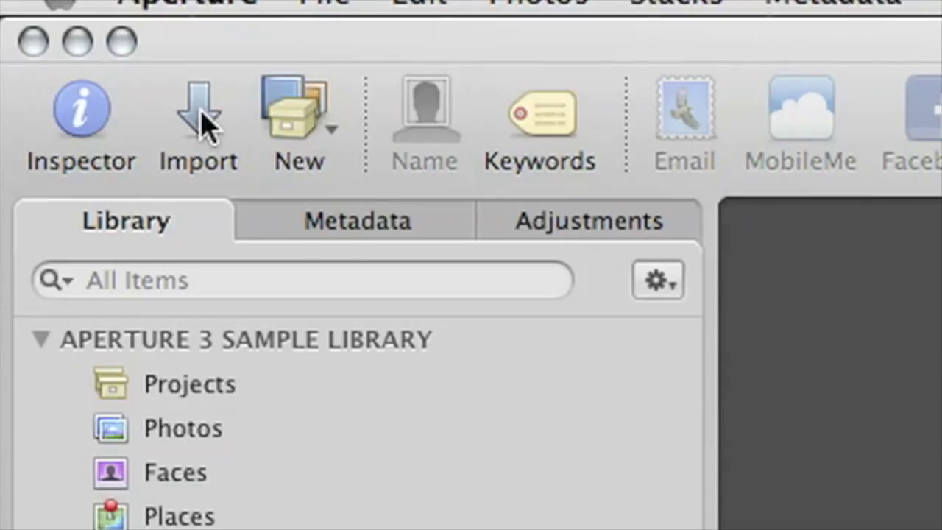
In the Import view, rename Untitled Project to 'Wyoming'.
left_click(199, 118)
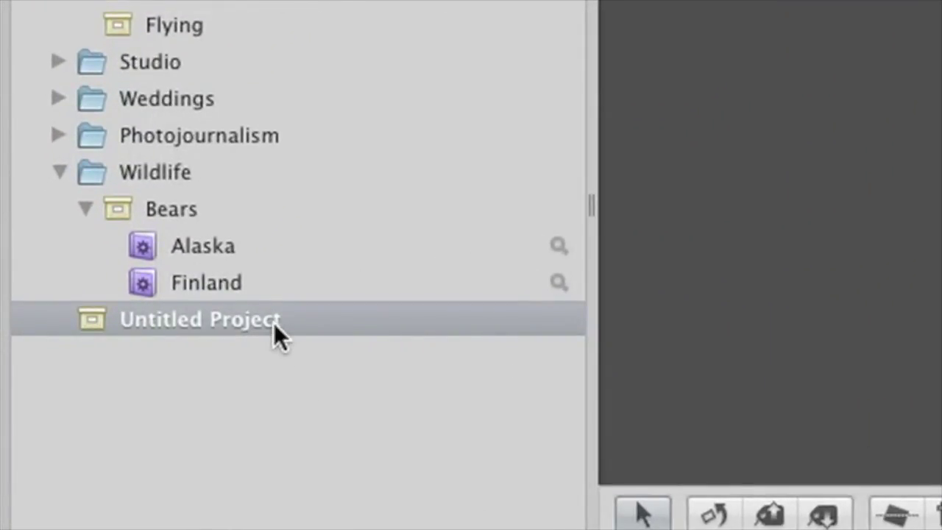
left_click(274, 322)
type("Wyoming")
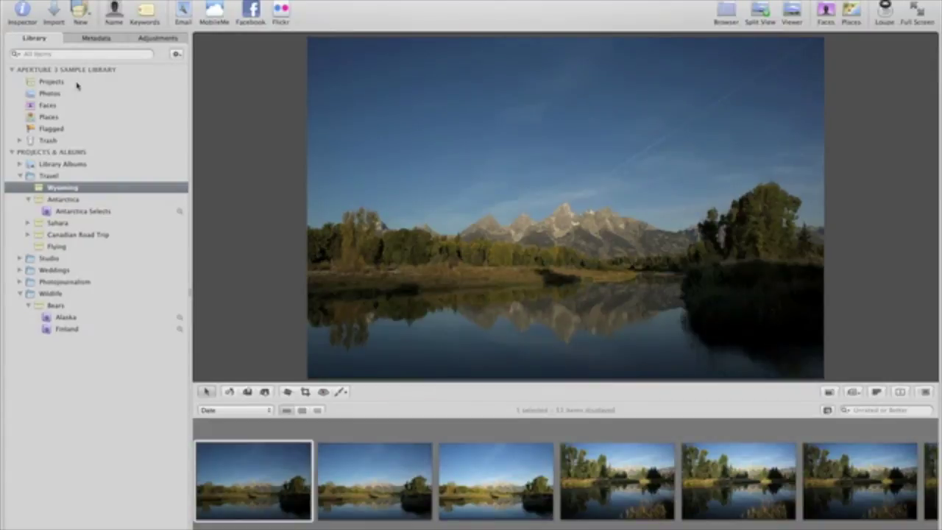
Open the Antarctica project from the Projects grid.
left_click(51, 81)
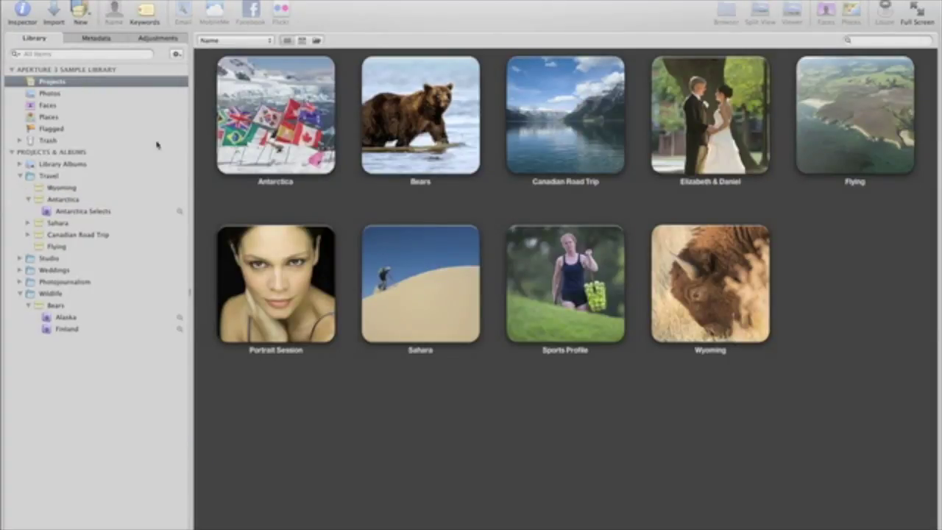
left_click(250, 146)
double_click(249, 146)
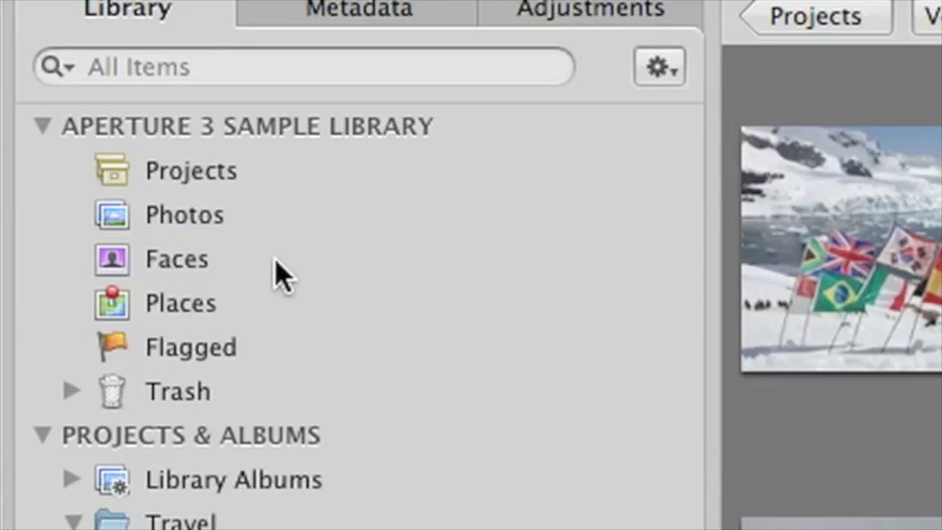
In Faces, give the first unnamed face its person's name.
left_click(282, 277)
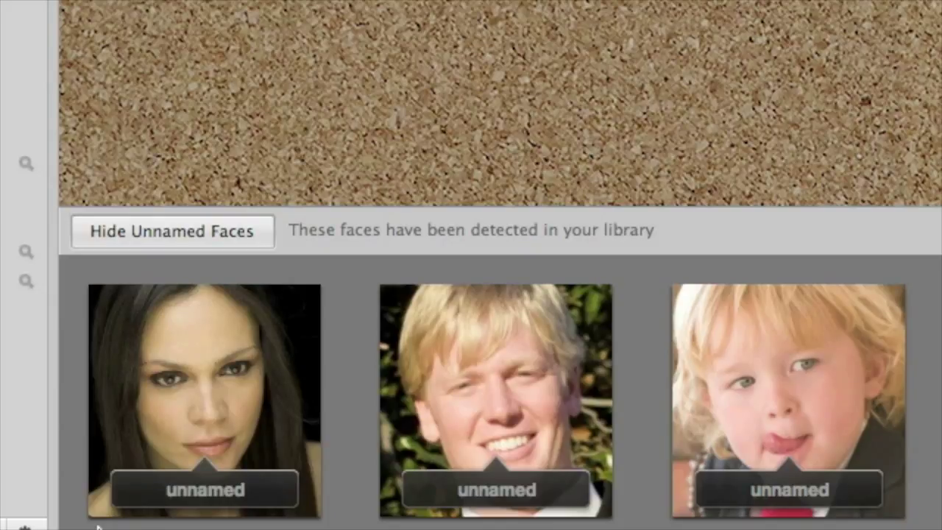
left_click(211, 494)
type("Ivan")
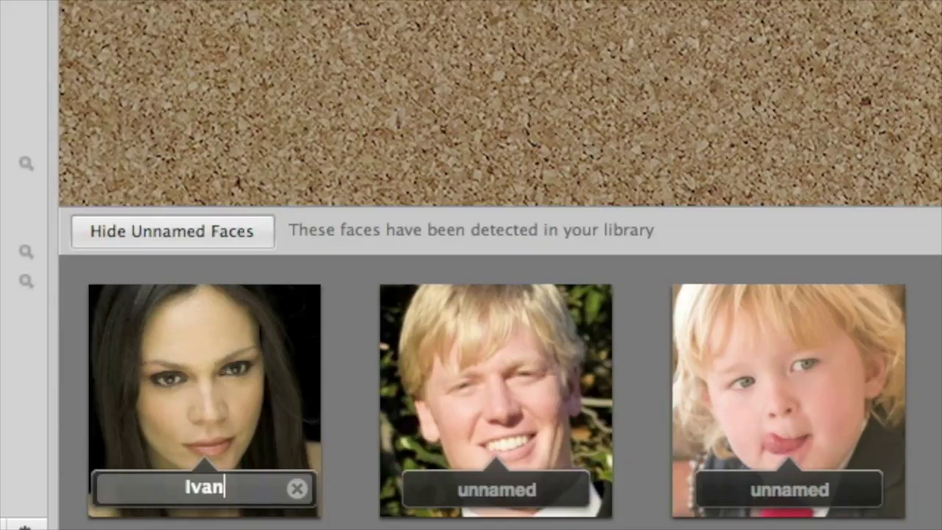
type("a")
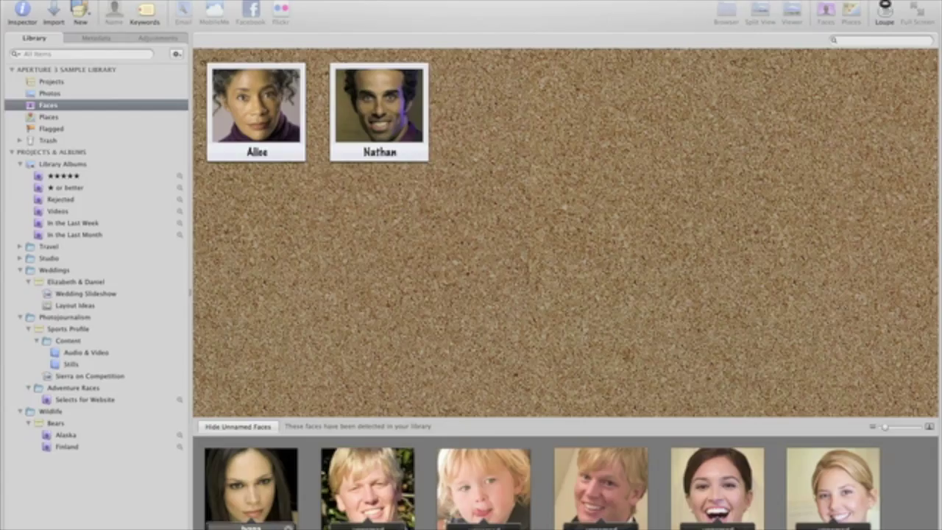
key("Return")
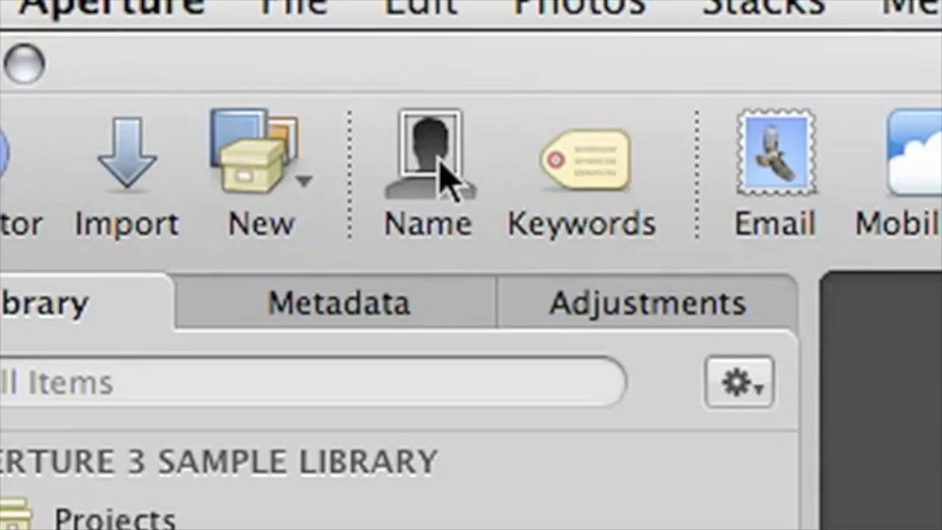
Open the bride's Faces page and confirm her suggested wedding photos.
left_click(116, 11)
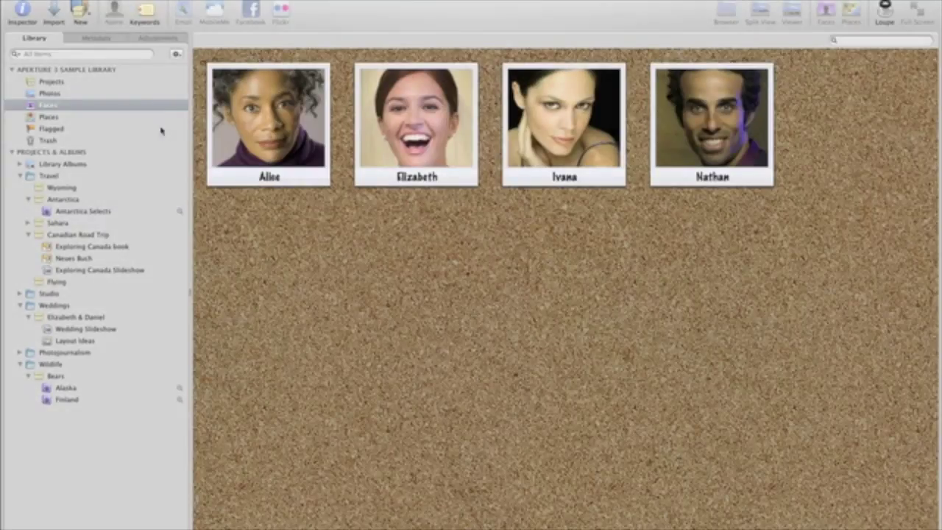
double_click(425, 137)
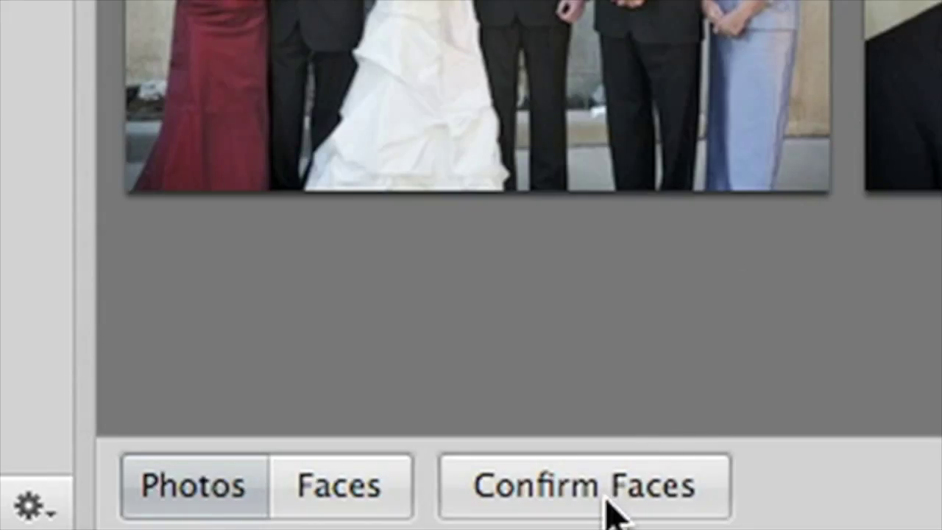
left_click(610, 511)
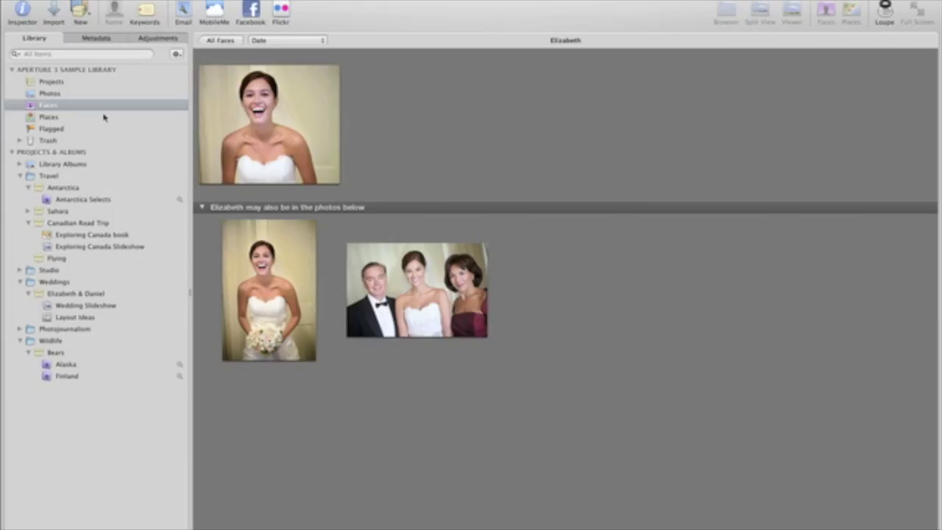
left_click(254, 302)
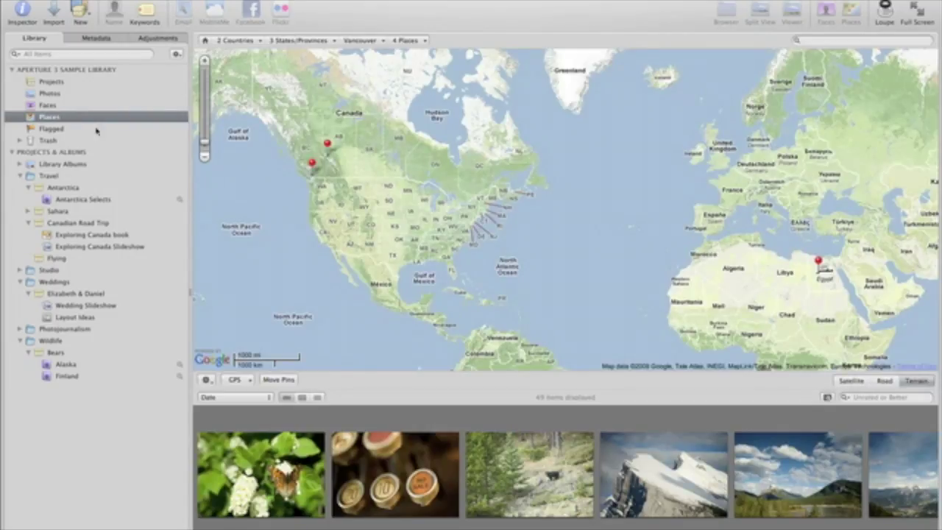
Drag the Travel project's seaplane, river and jet photos onto Vancouver on the map.
left_click(97, 177)
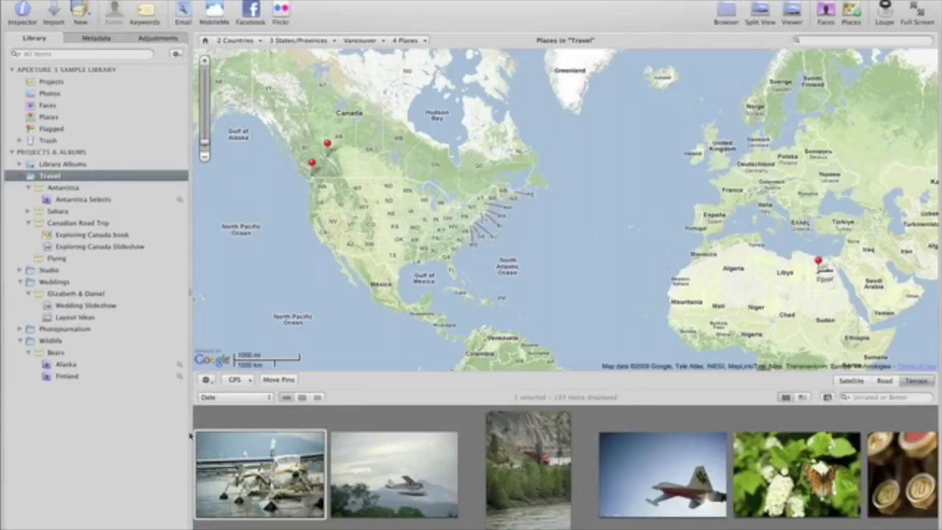
left_click(373, 480)
left_click(483, 482)
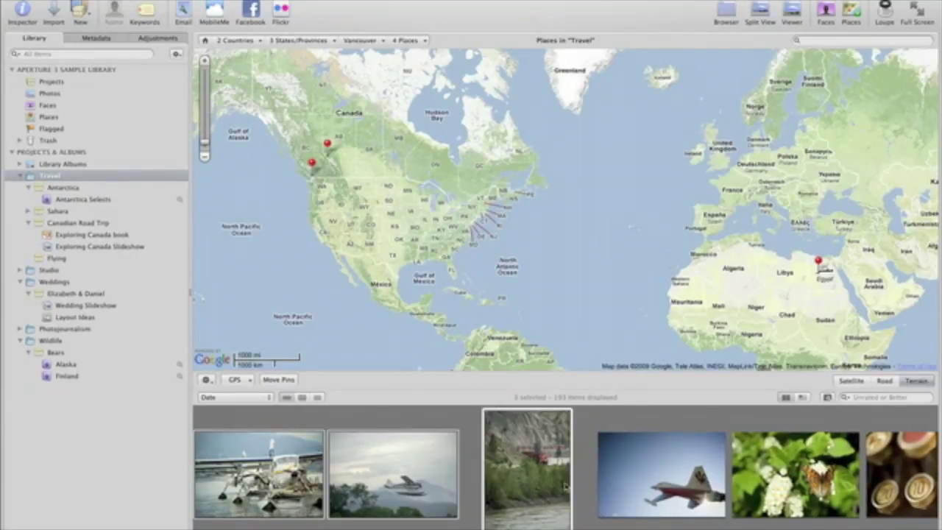
left_click(638, 482, "shift")
left_click_drag(637, 482, 276, 215)
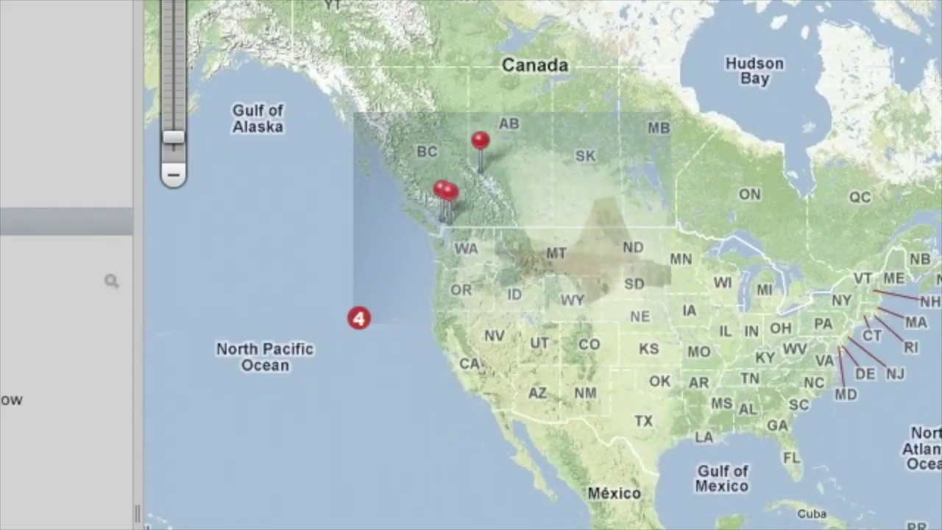
left_click_drag(359, 318, 441, 222)
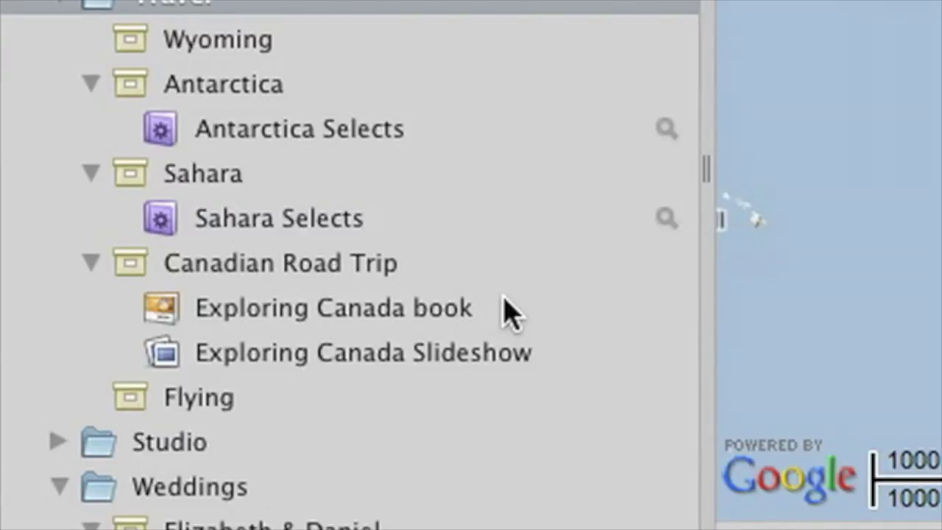
Open the Exploring Canada book layout, then the Exploring Canada Slideshow.
left_click(486, 318)
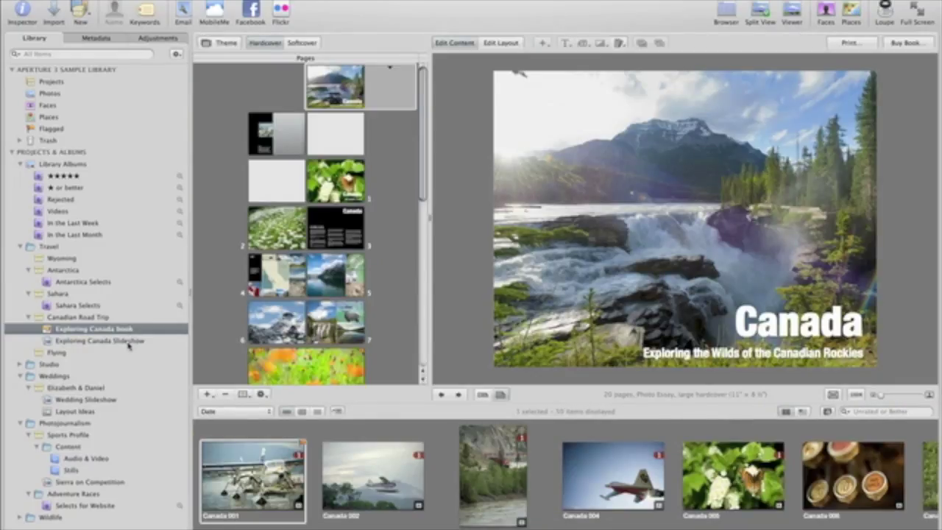
left_click(130, 343)
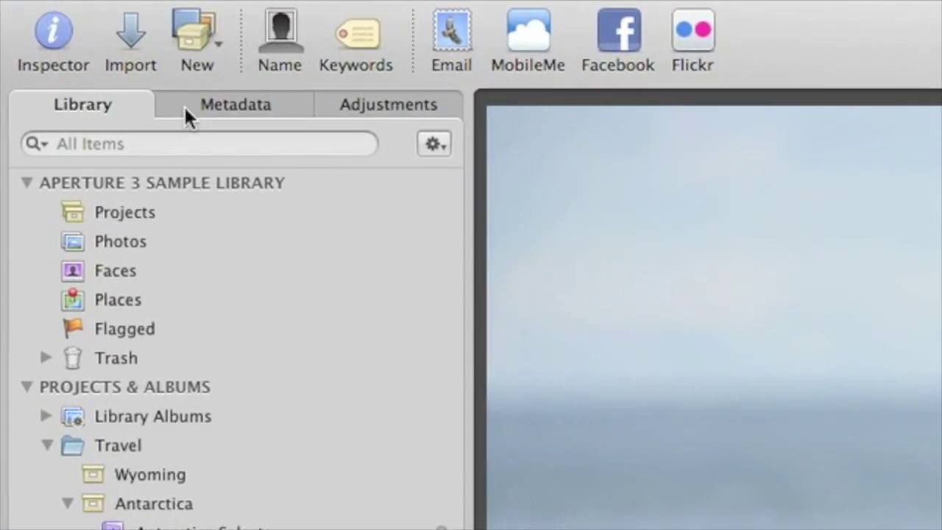
Check the grizzly bear photo's metadata, then apply the Color > Punch adjustment preset.
left_click(185, 108)
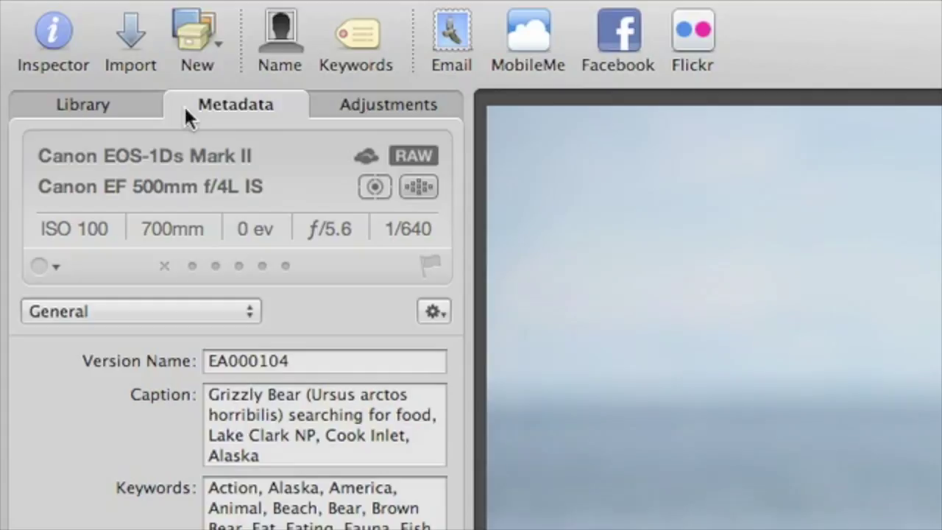
left_click(329, 108)
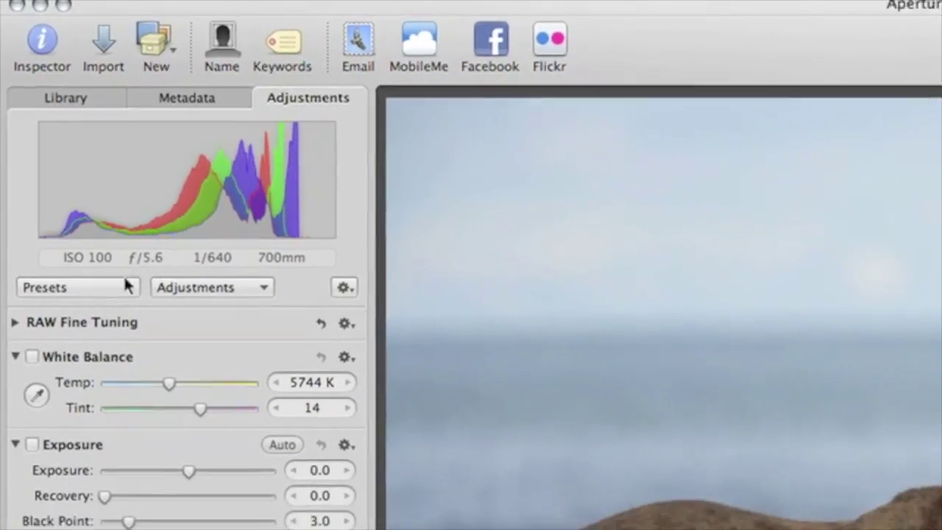
left_click(145, 348)
mouse_move(112, 319)
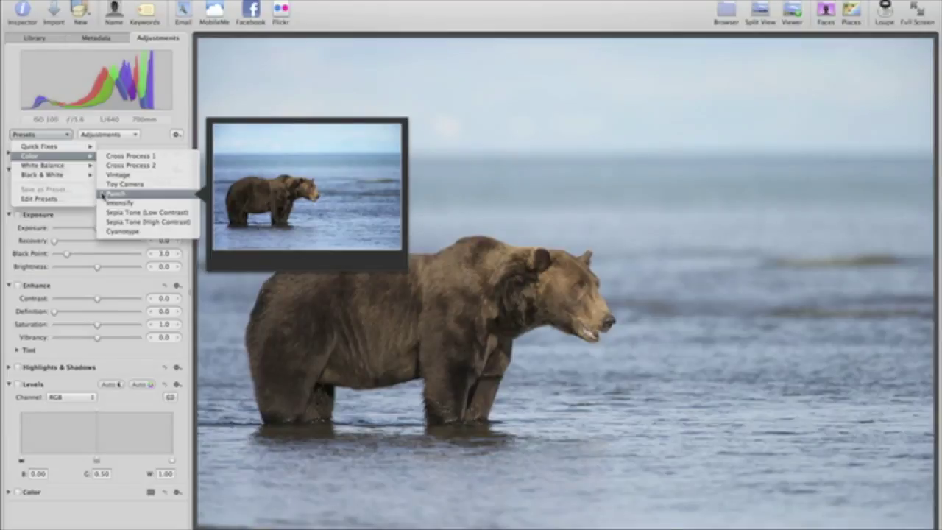
left_click(101, 194)
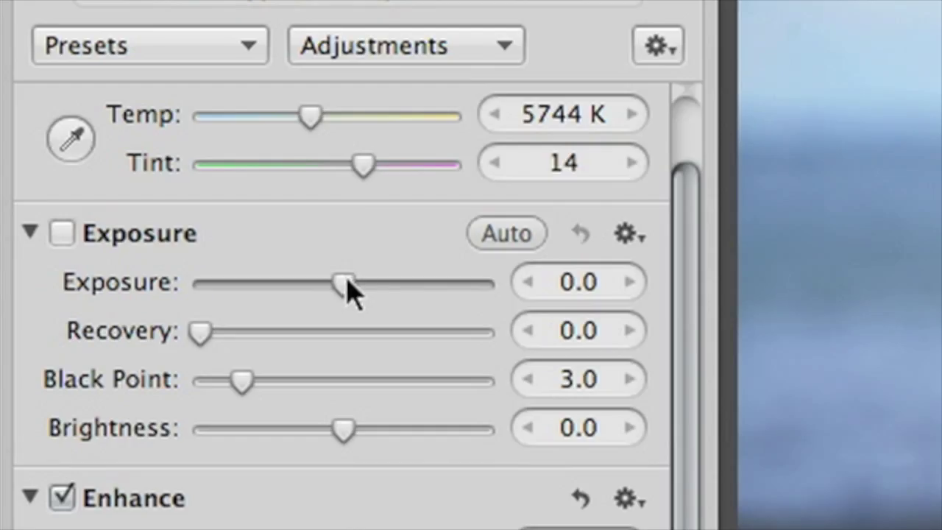
Raise exposure to 0.45 and vibrancy to 0.47, then add a sepia Color Monochrome tint.
left_click_drag(94, 200, 101, 201)
mouse_move(369, 287)
left_mouse_down()
mouse_move(345, 287)
mouse_move(373, 293)
left_mouse_up()
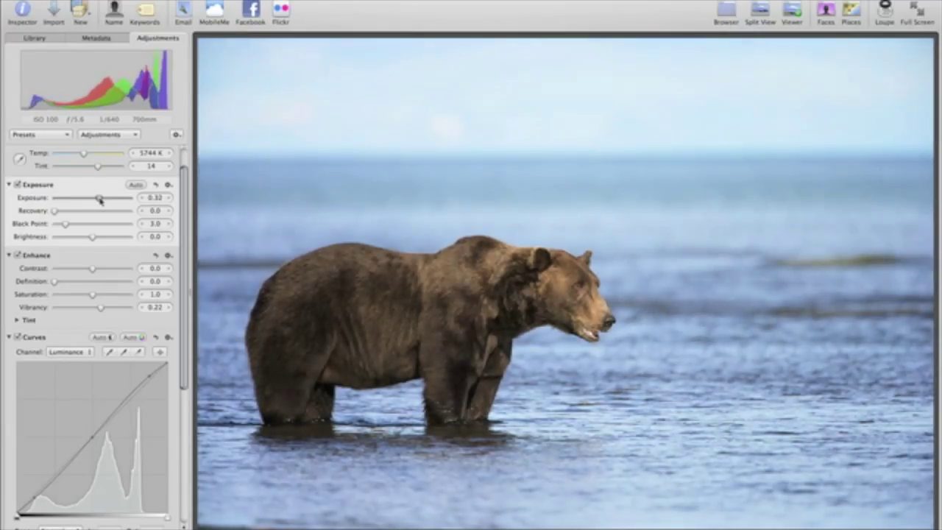
left_click_drag(100, 200, 101, 200)
left_click_drag(101, 307, 108, 308)
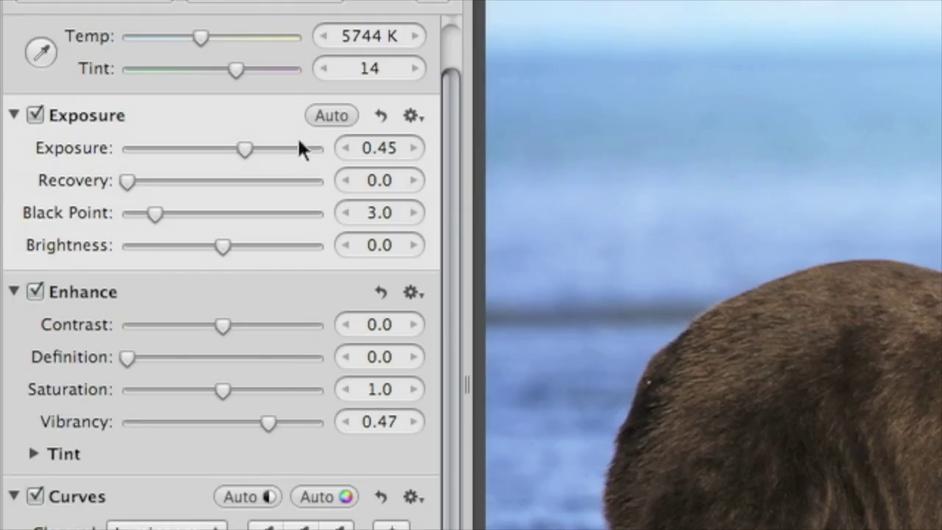
left_click(284, 3)
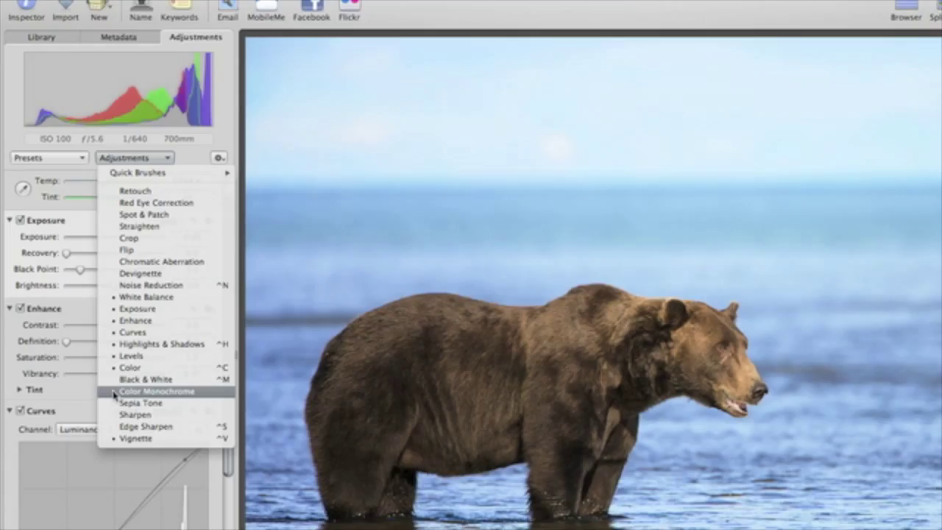
left_click(222, 457)
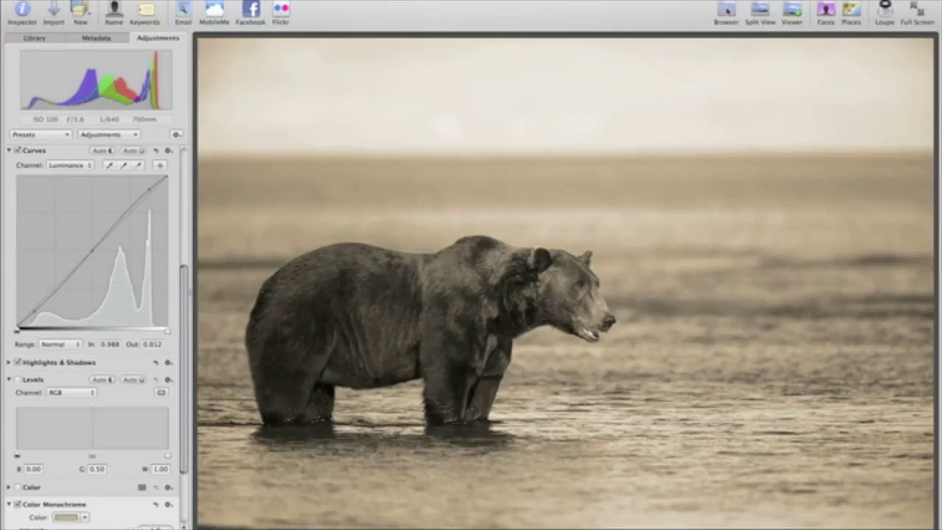
Cycle through Browser, Viewer and Split View layouts, then show the walking bear photo full screen.
left_click(132, 66)
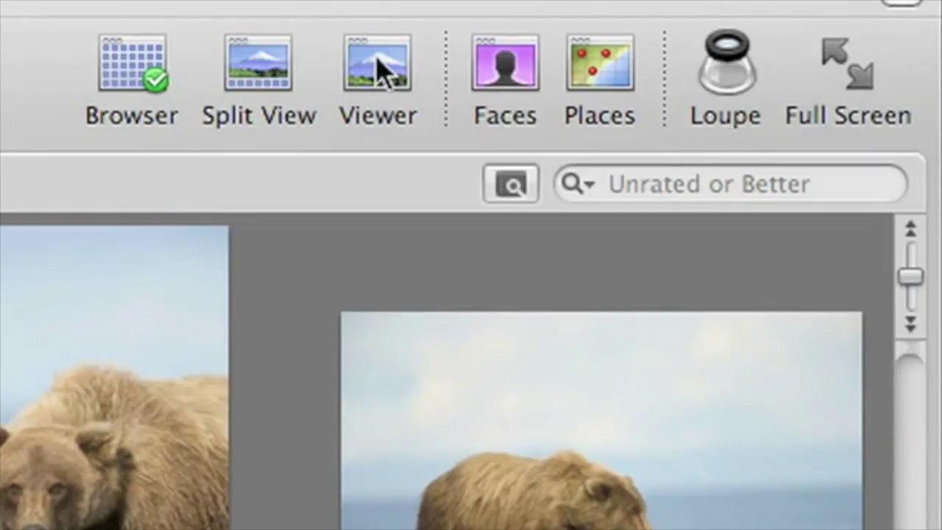
left_click(379, 70)
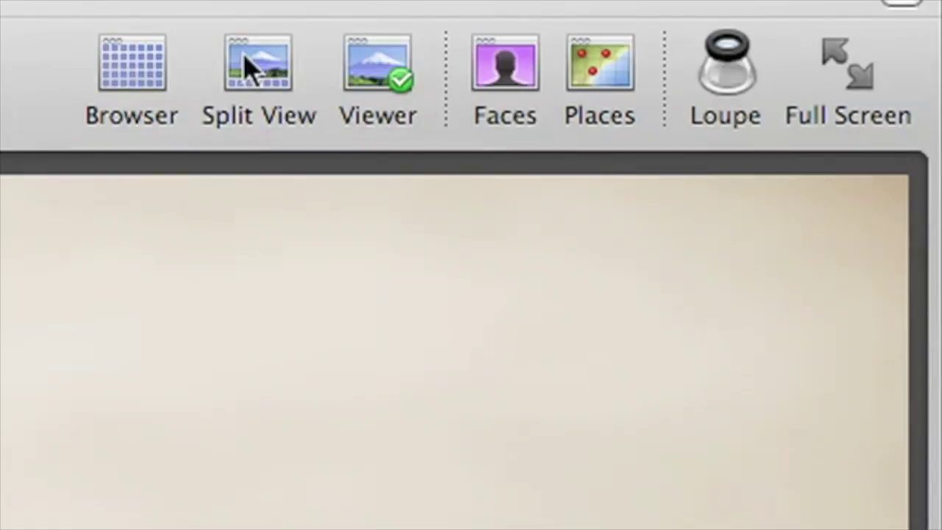
left_click(757, 11)
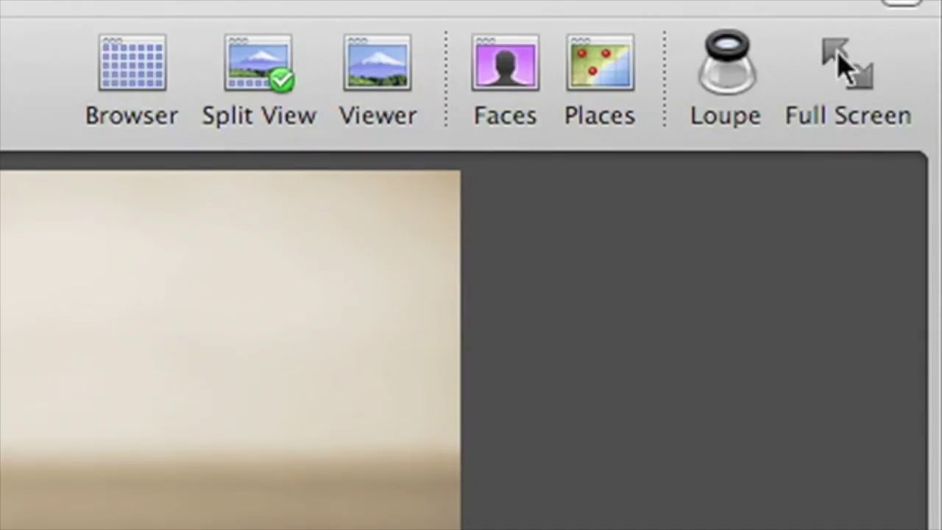
left_click(842, 62)
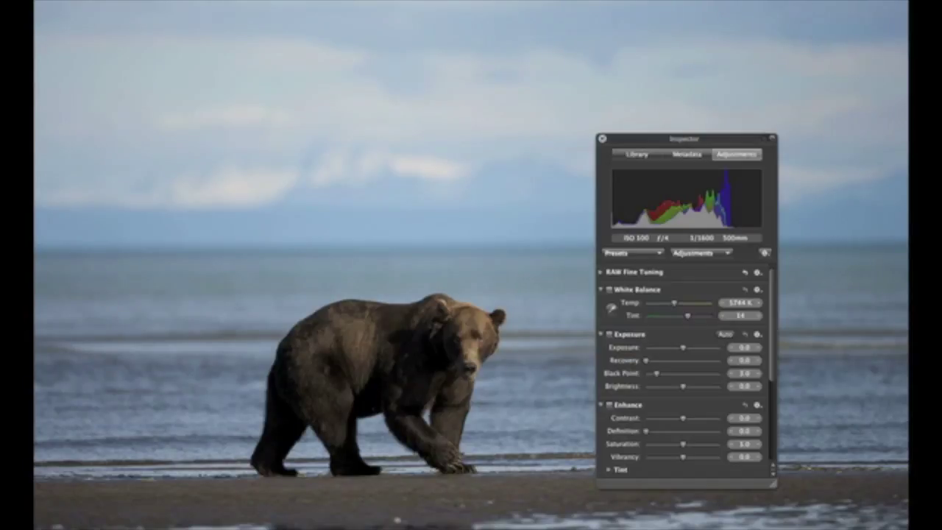
Apply the Quick Fixes > Auto Enhance preset to the walking bear photo in full screen.
left_click(623, 253)
mouse_move(625, 265)
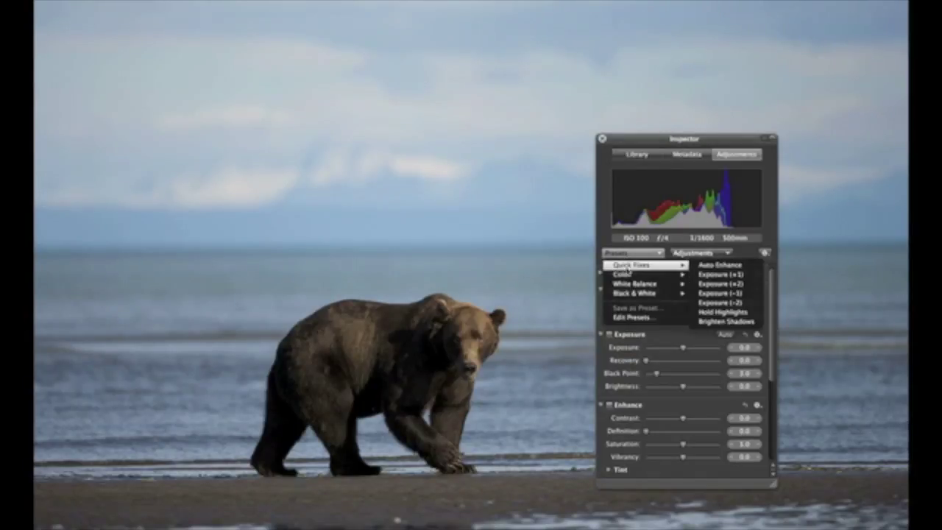
left_click(706, 265)
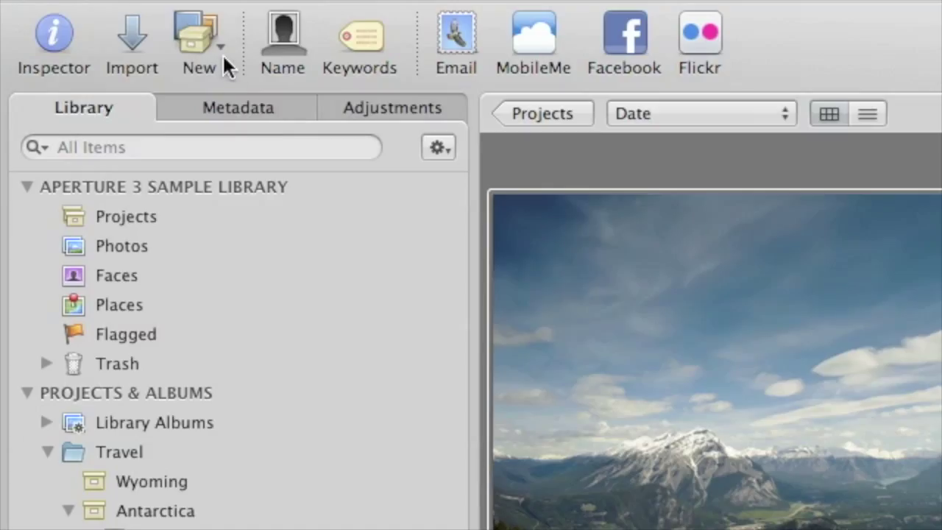
Show the New toolbar menu to see which kinds of items can be created.
left_click(197, 37)
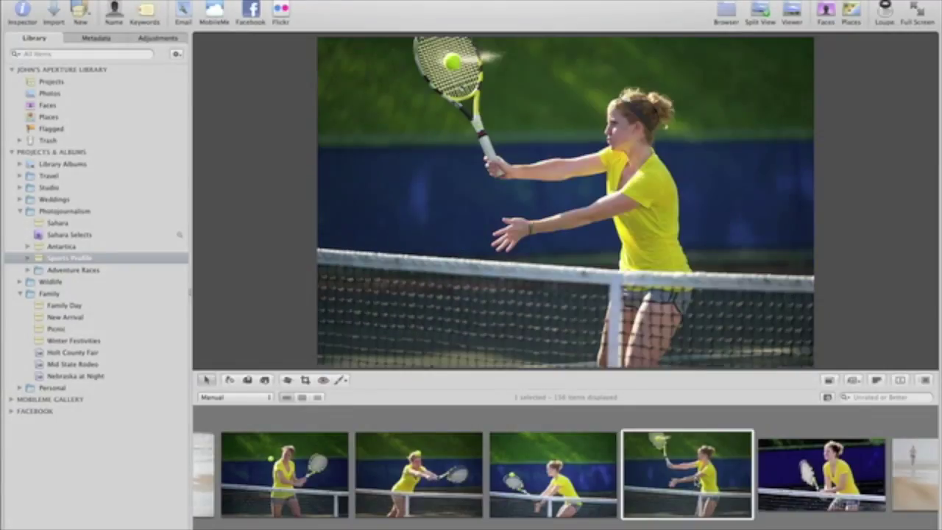
Open the fifth Sports Profile filmstrip item, the tennis video clip, and play it in the viewer.
left_click(834, 477)
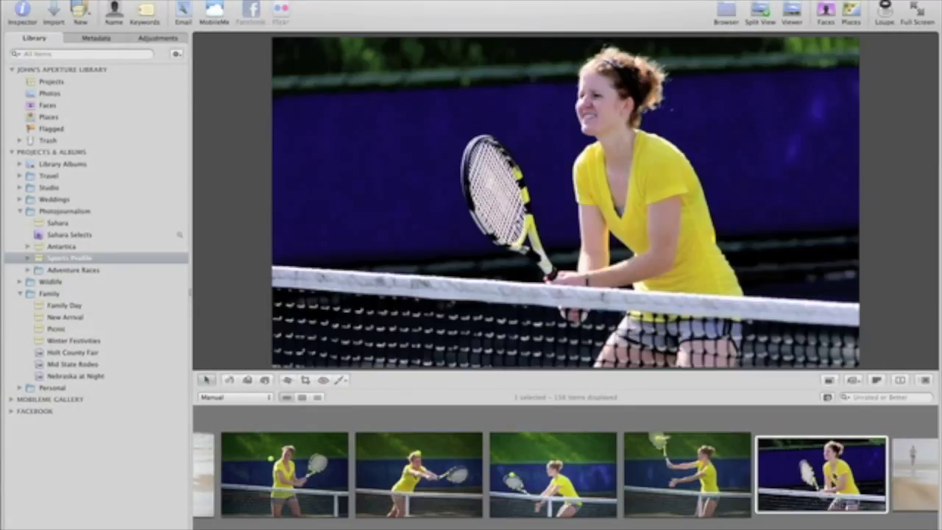
mouse_move(581, 360)
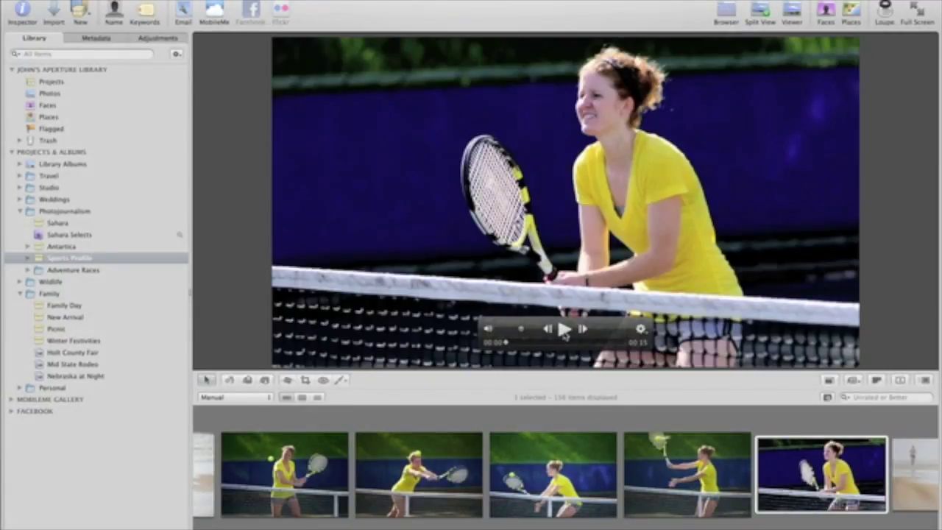
left_click(565, 328)
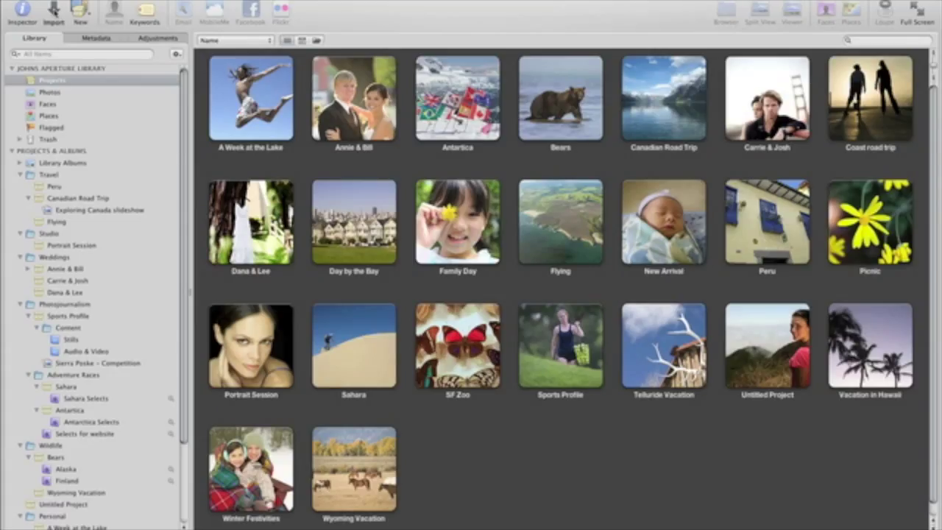
Import from the camera card, preview D90_0028.mov until 00:04, and return to the clip grid.
left_click(190, 110)
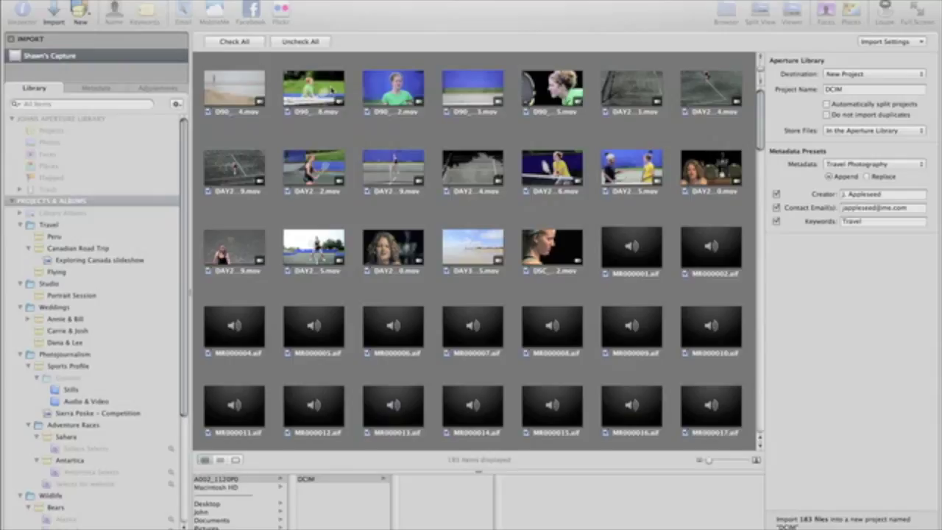
left_click(314, 88)
double_click(331, 88)
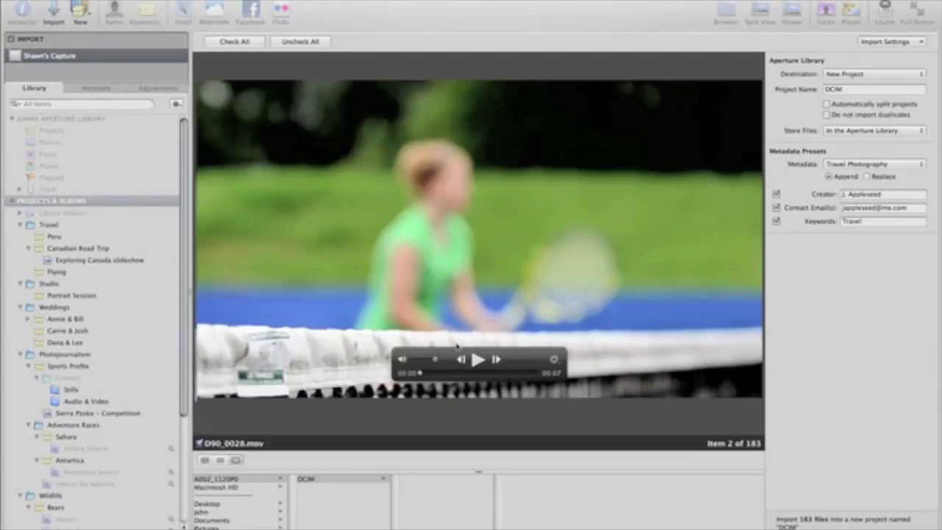
left_click(476, 359)
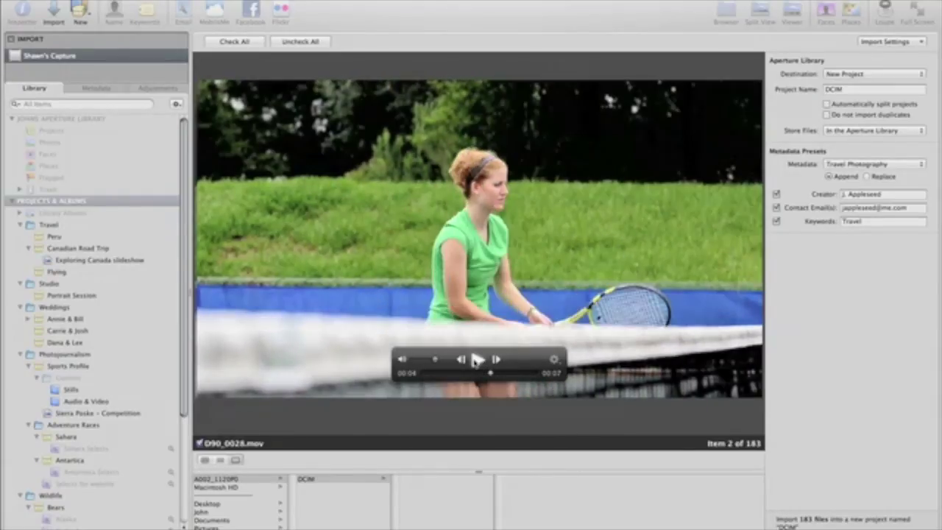
left_click(477, 360)
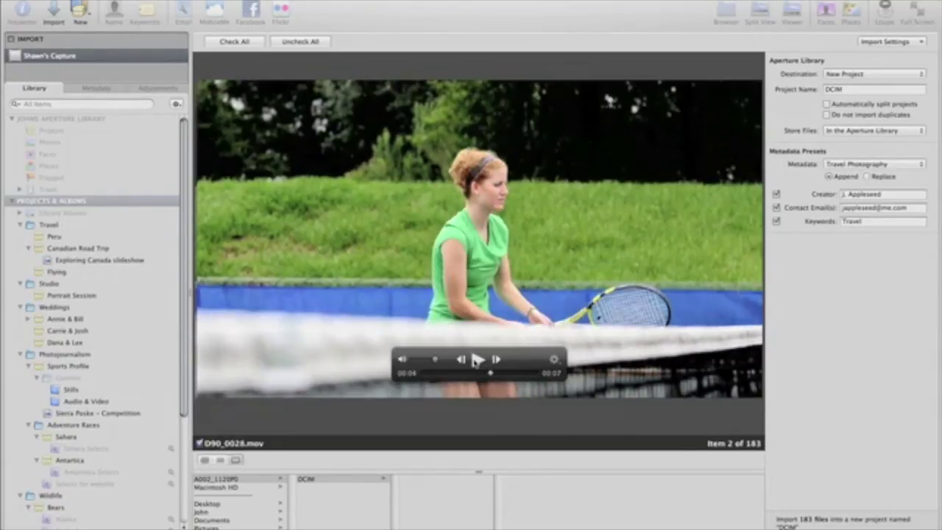
double_click(404, 270)
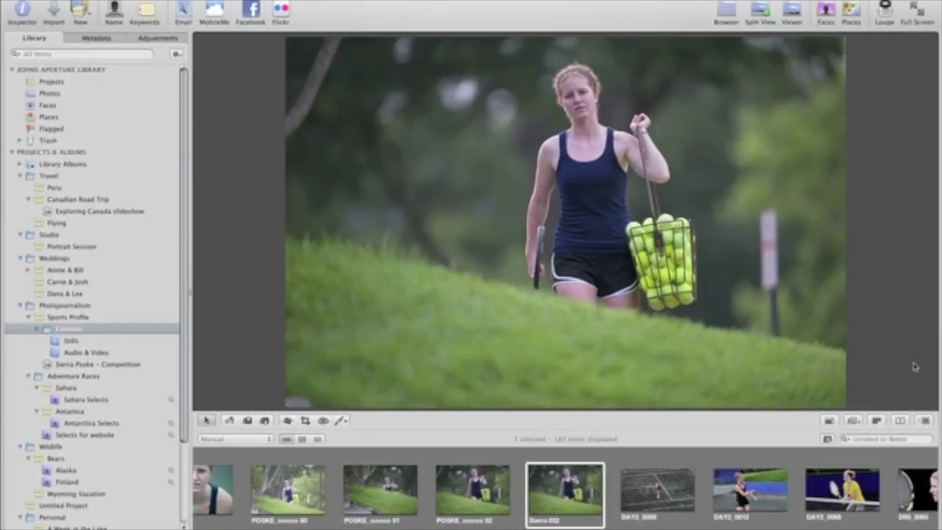
Step through the filmstrip to the DAY2_0012 tennis clip and play it.
key("Right")
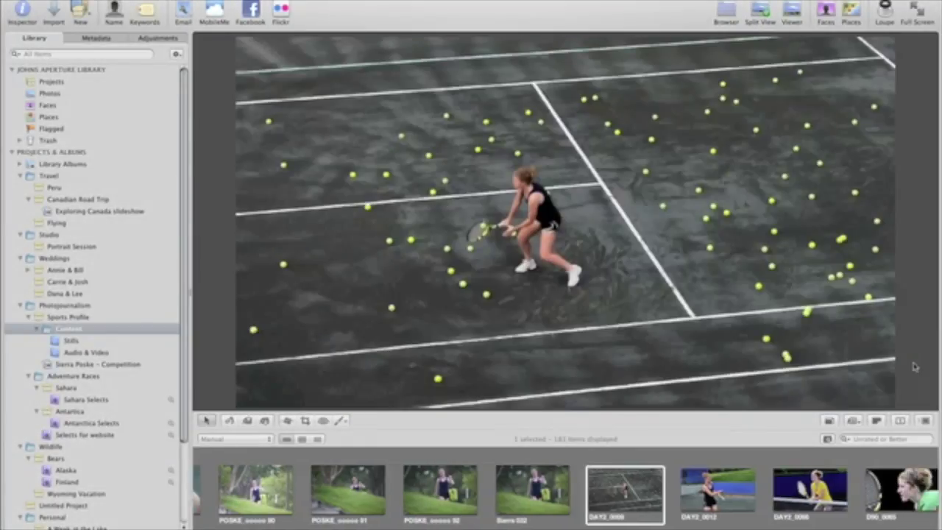
key("Right")
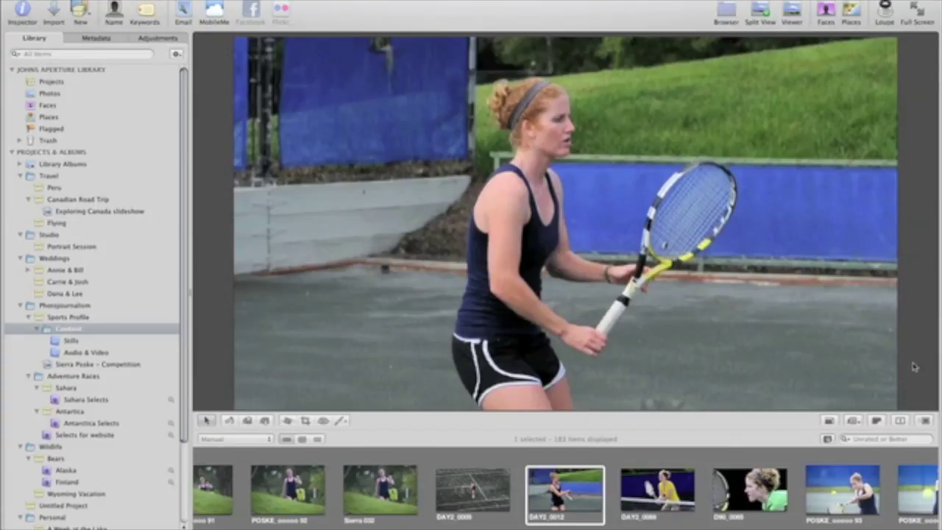
mouse_move(817, 375)
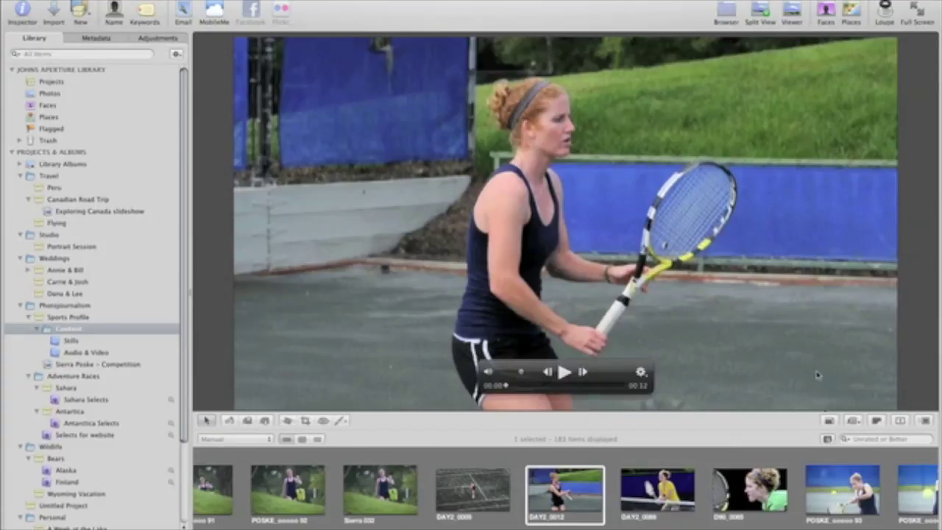
left_click(564, 373)
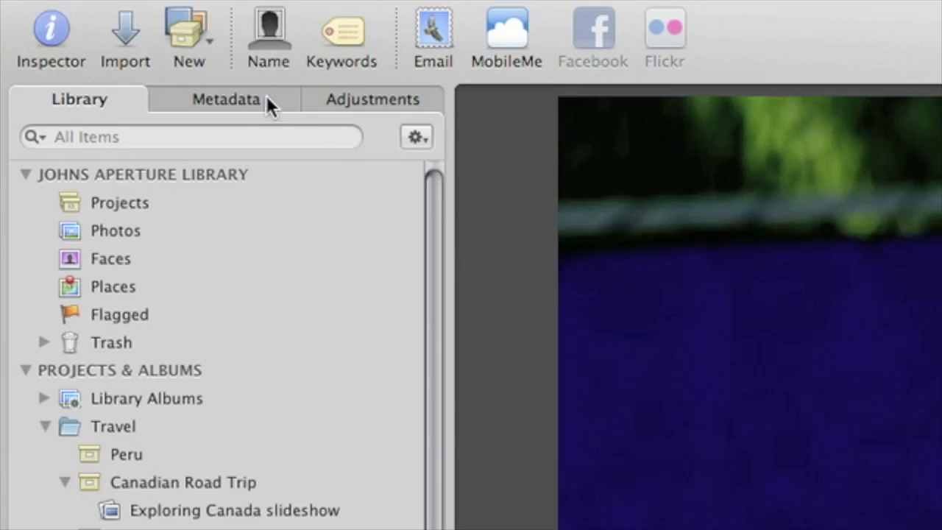
Rate the DAY2_0066 clip five stars and add the keywords 'Tennis, Sports'.
left_click(267, 105)
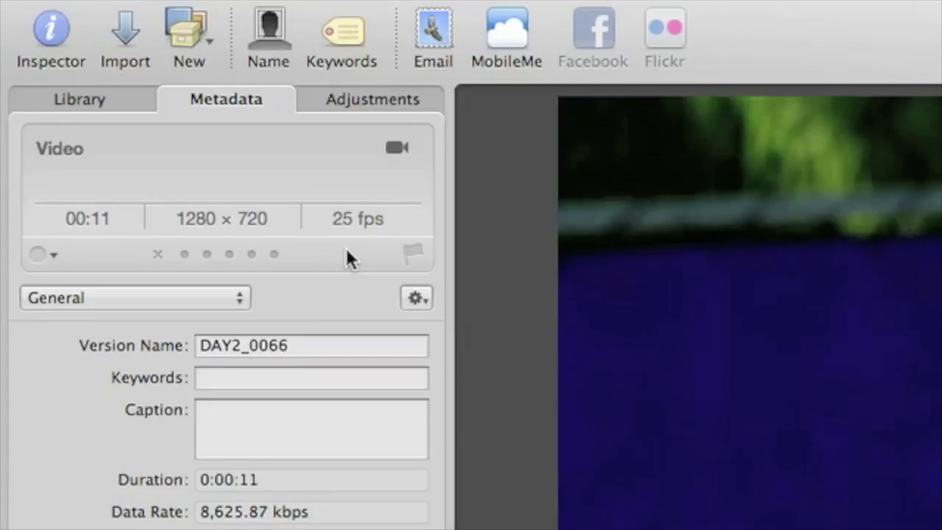
left_click(280, 256)
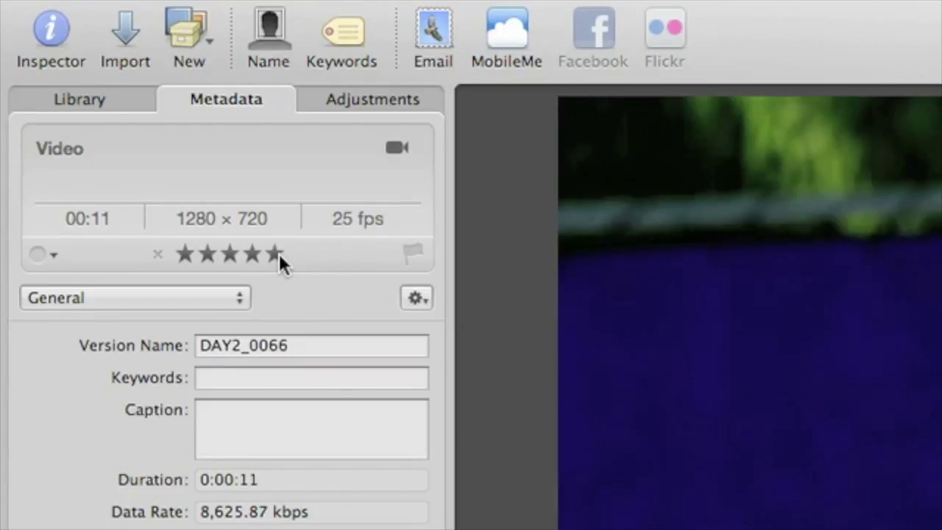
left_click(370, 378)
type("Tennis, Sports")
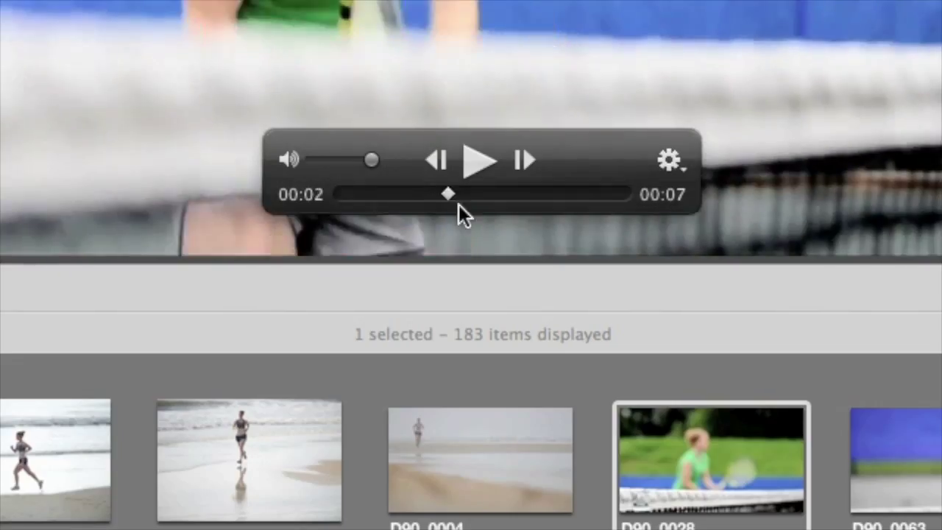
Set the 00:06 frame as the D90_0028 poster frame, then play the DAY2_0129 clip.
left_click_drag(459, 204, 573, 211)
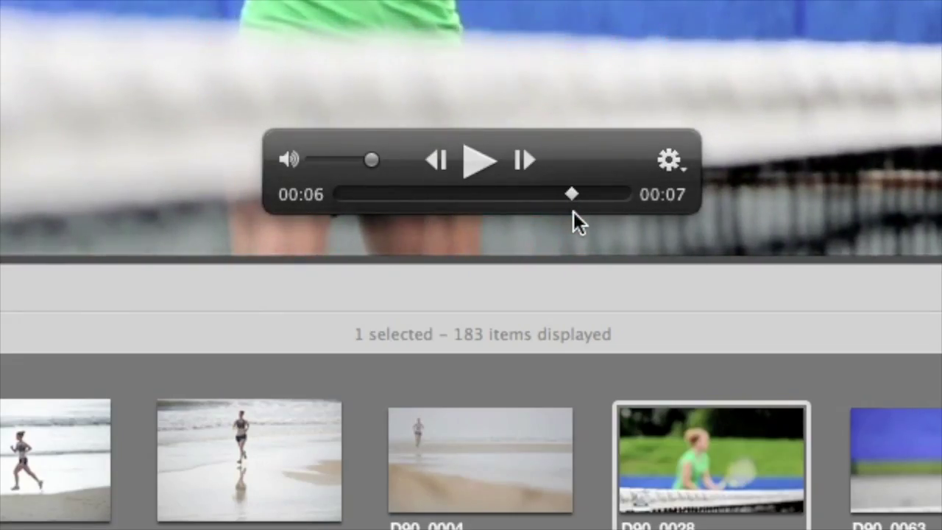
left_click(668, 161)
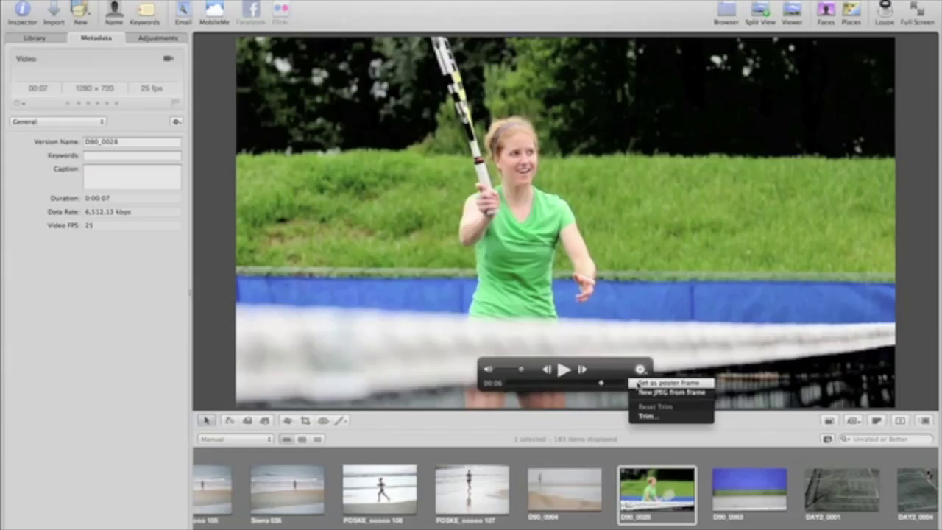
left_click(659, 189)
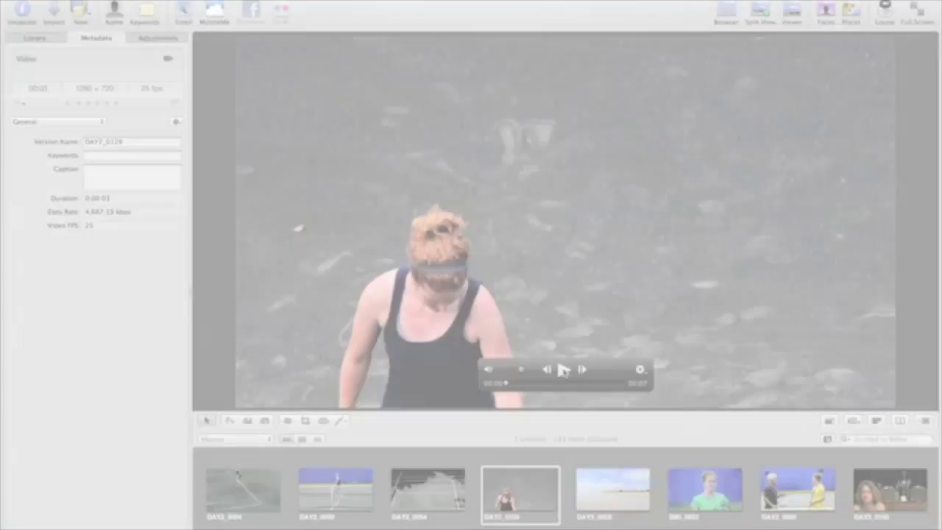
left_click(564, 370)
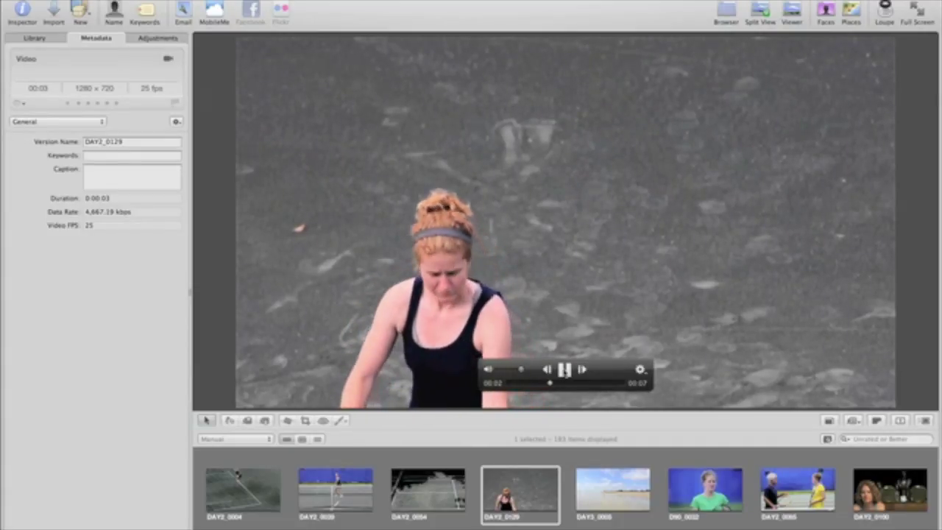
Trim DAY2_0129 so it starts mid-clip, paused at 00:03, then play the shortened clip.
left_click(564, 370)
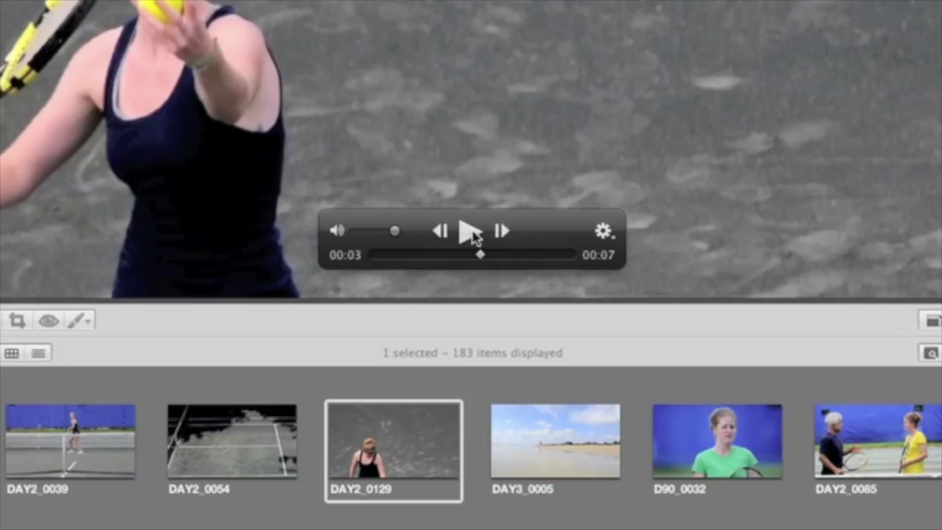
left_click(645, 369)
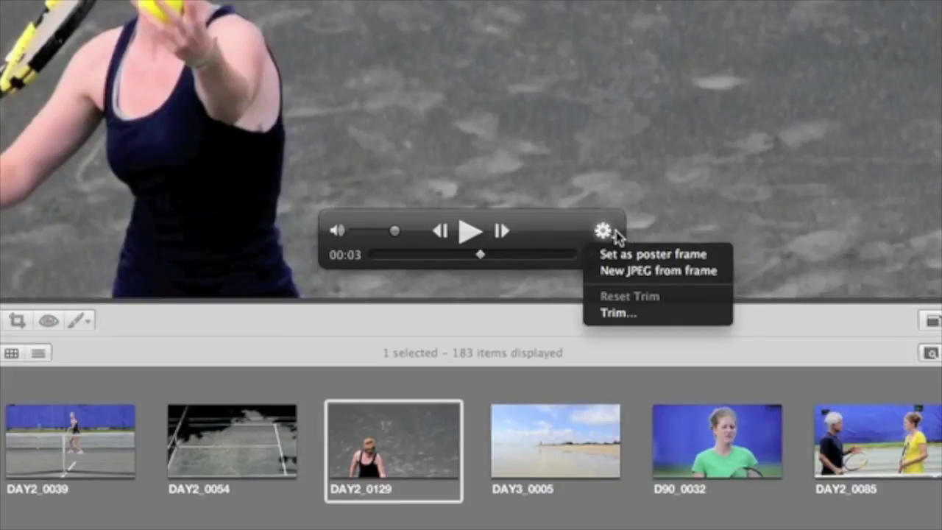
left_click(615, 315)
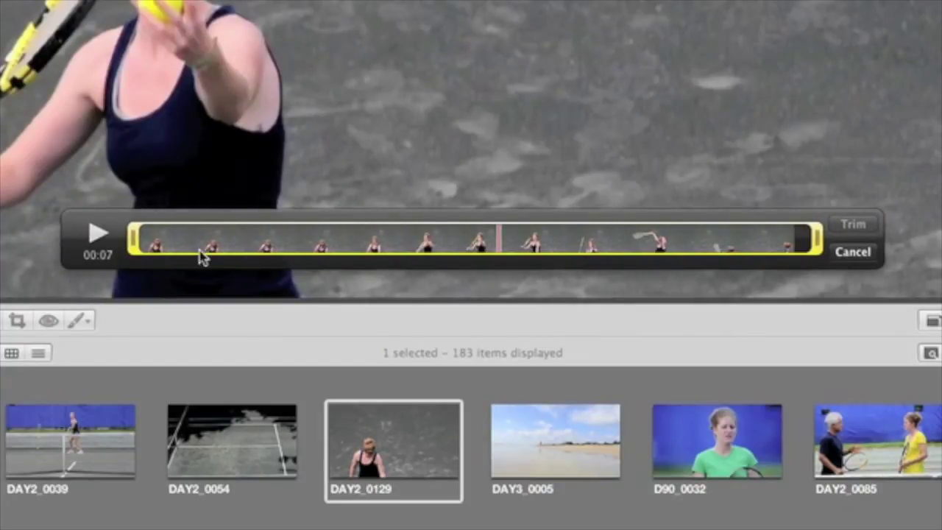
left_click_drag(135, 236, 462, 257)
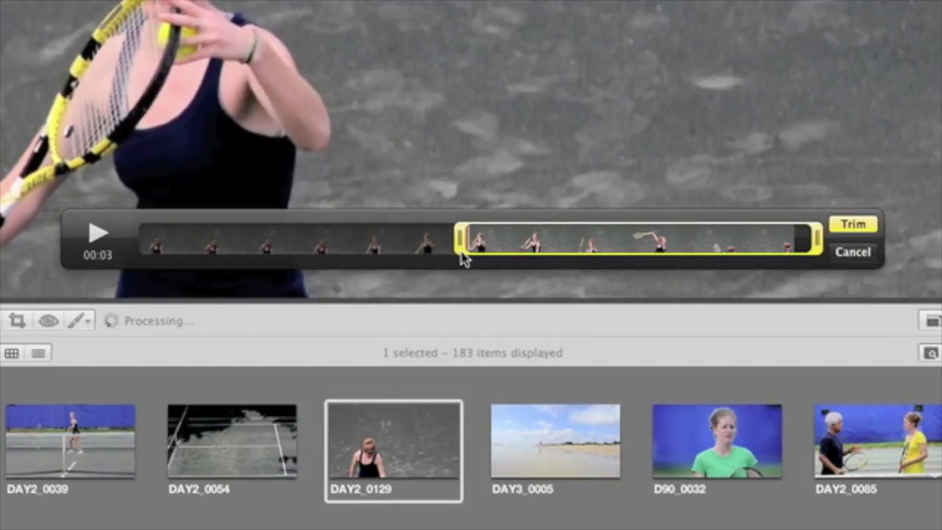
left_click(854, 230)
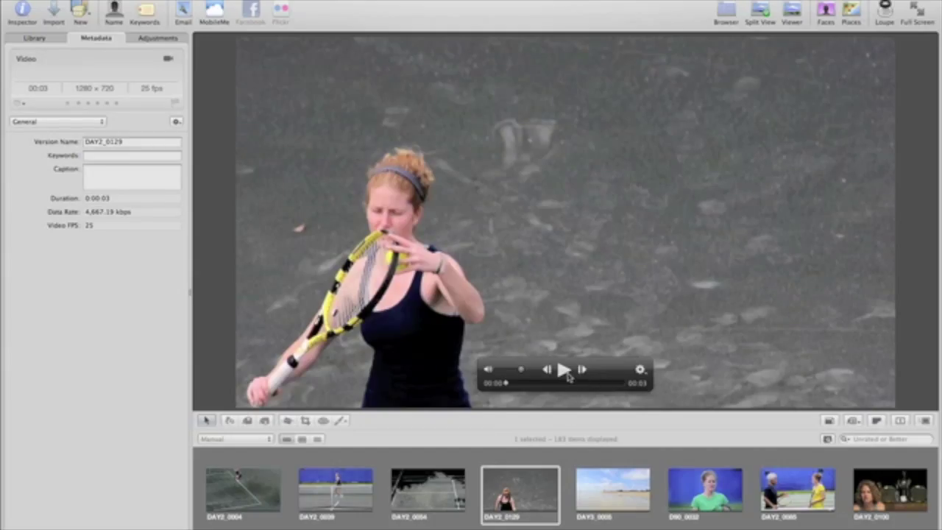
left_click(564, 370)
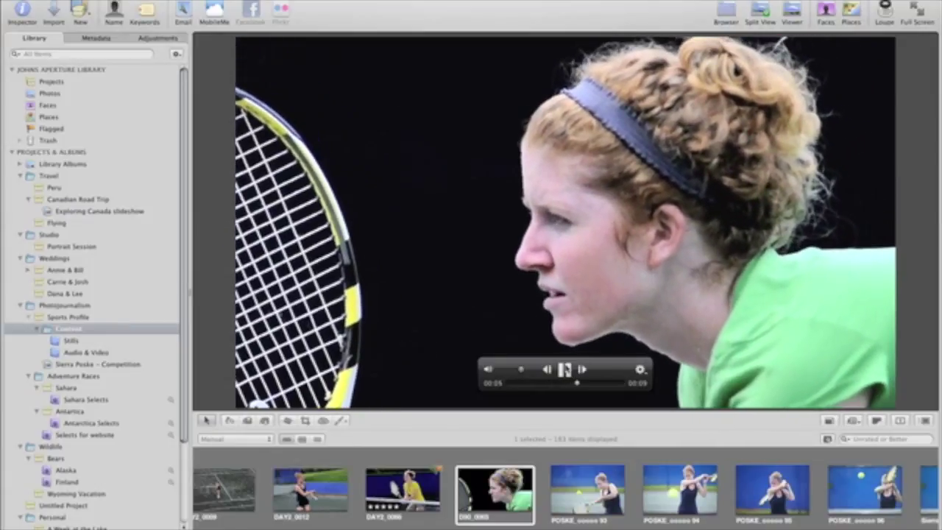
Make a New JPEG from Frame of D90_0065 at 00:05 and open it full-size.
left_click(564, 369)
left_click(638, 370)
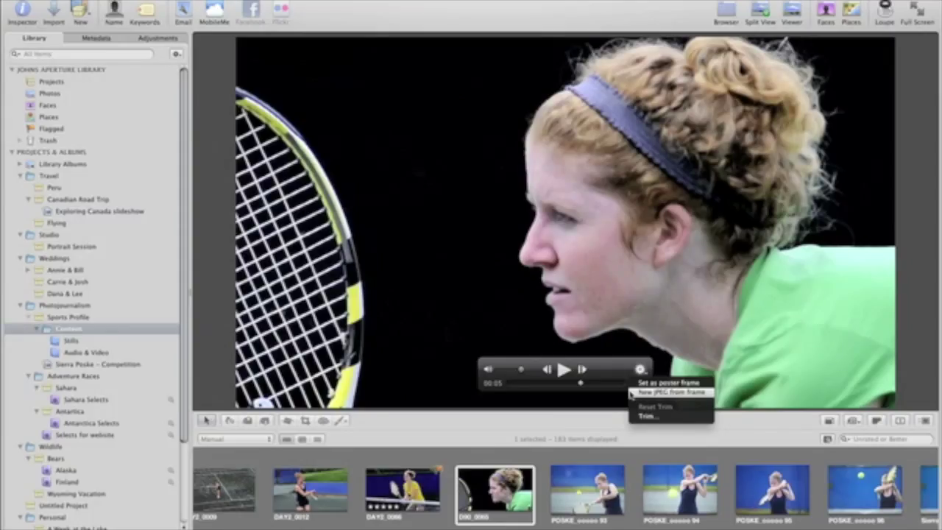
left_click(671, 450)
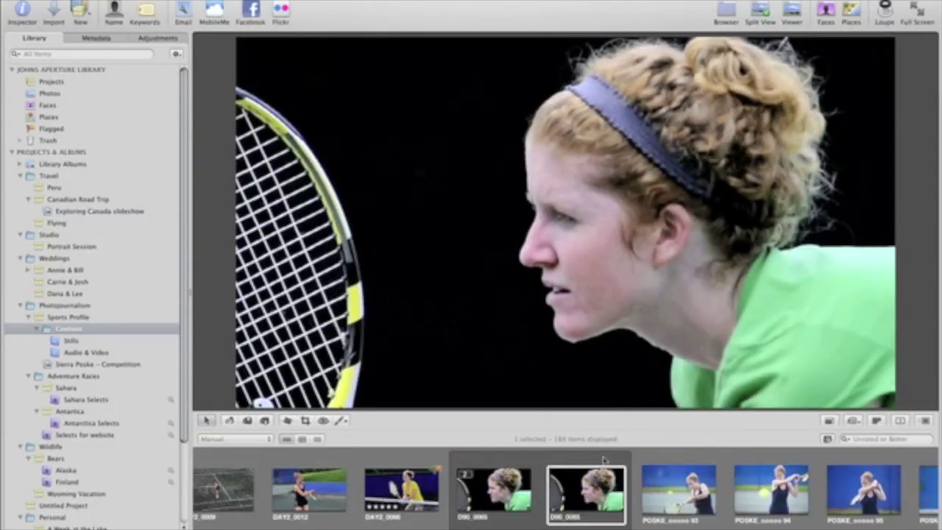
double_click(573, 483)
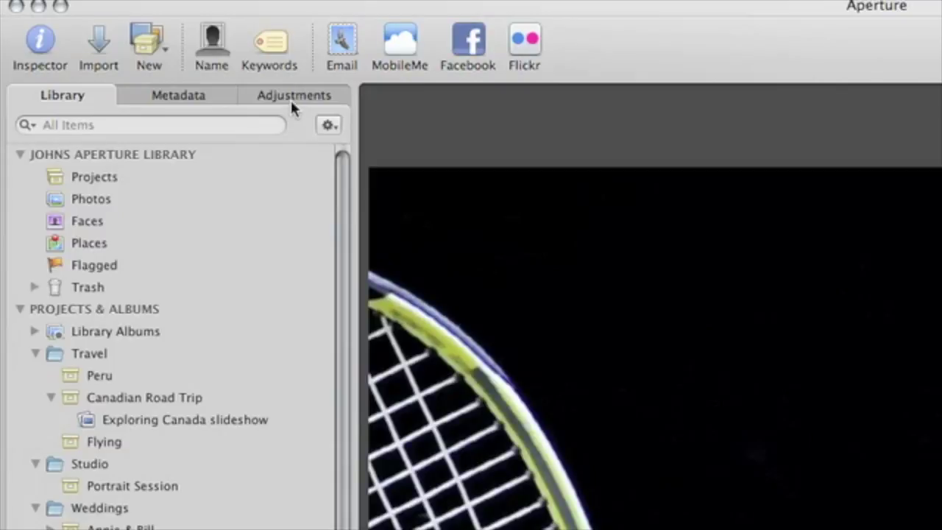
Apply the Black & White Higher Contrast adjustment preset to the new JPEG still.
left_click(155, 39)
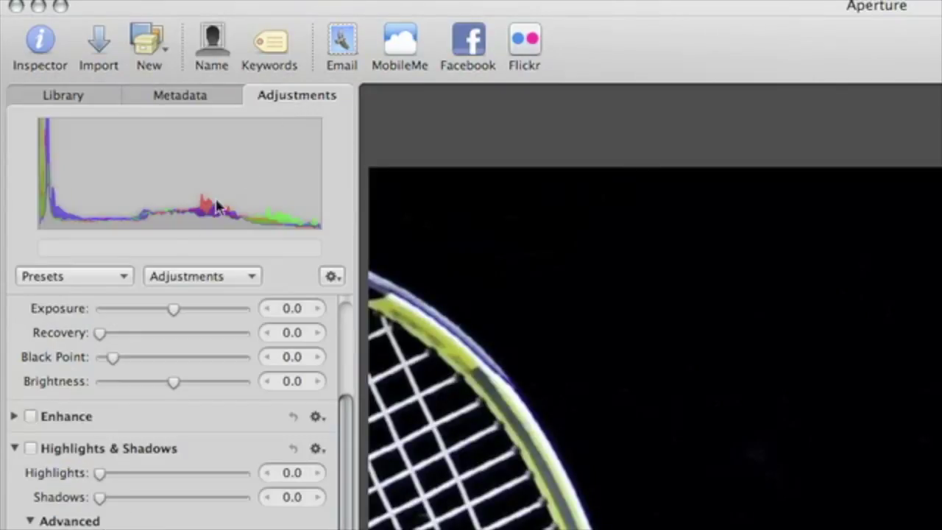
left_click(112, 278)
mouse_move(159, 356)
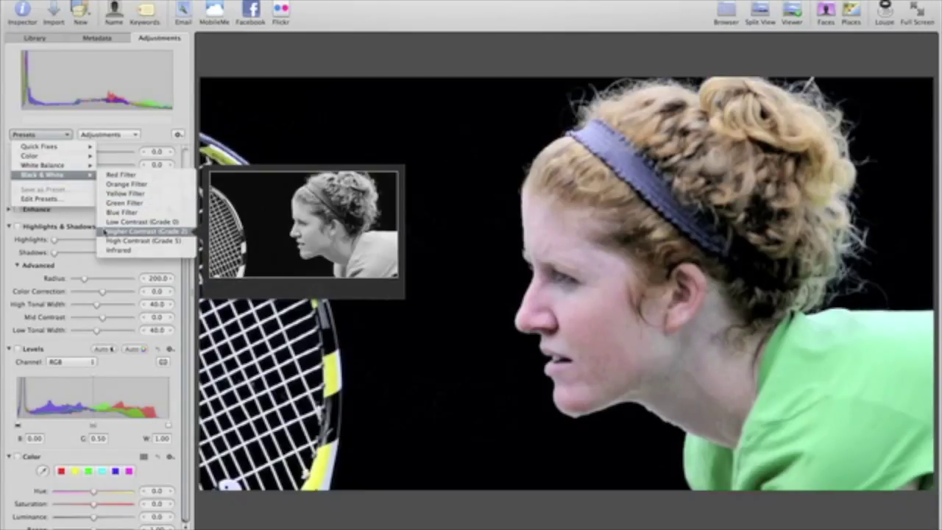
left_click(104, 231)
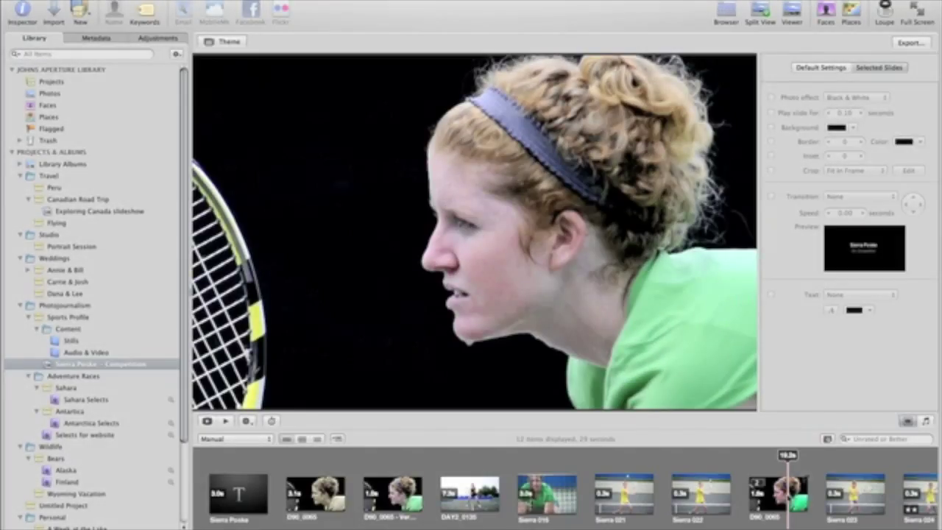
Drag D90_0065 to fourth place and drop the 41-second edited audio onto slide two.
left_click_drag(778, 495, 439, 498)
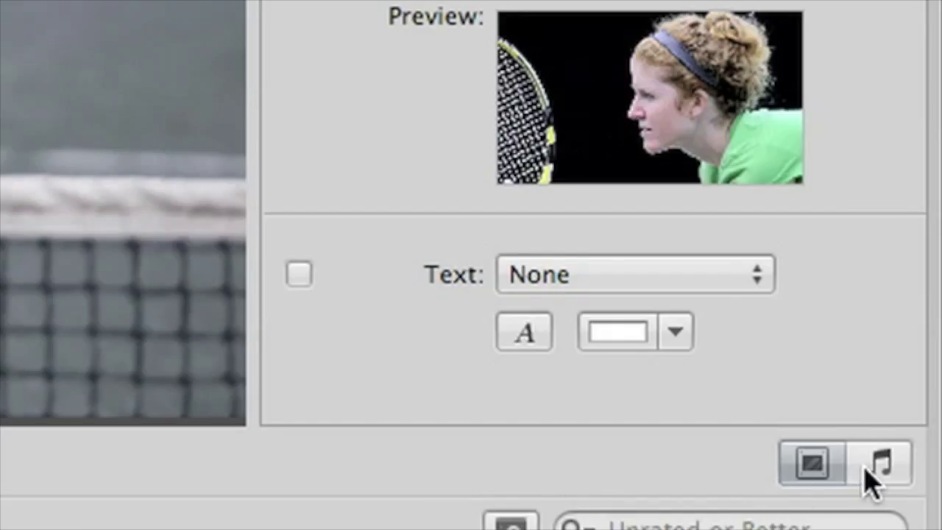
left_click(881, 464)
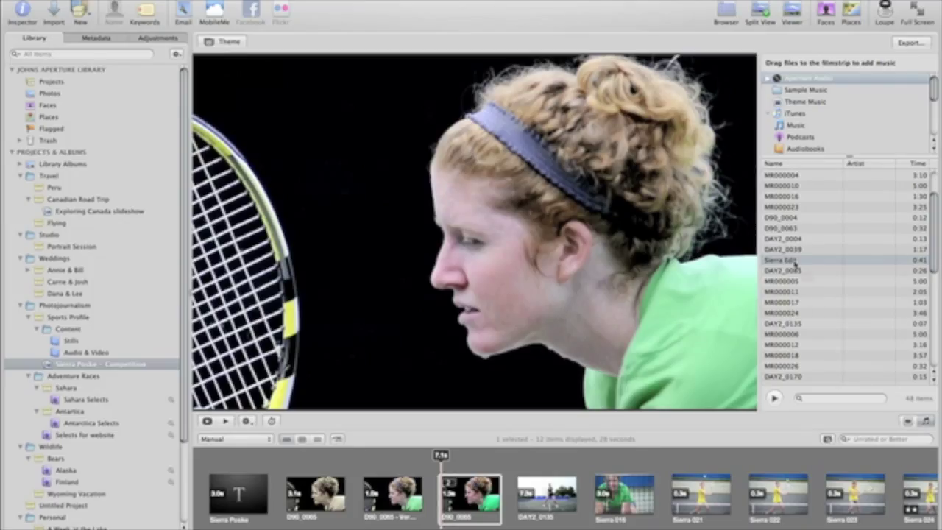
mouse_move(531, 438)
left_mouse_down()
mouse_move(282, 508)
mouse_move(200, 497)
left_mouse_up()
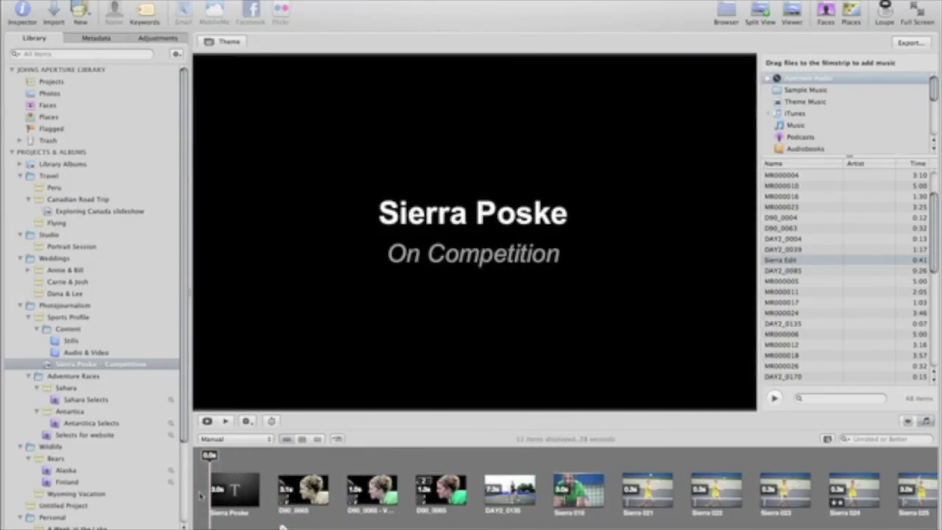